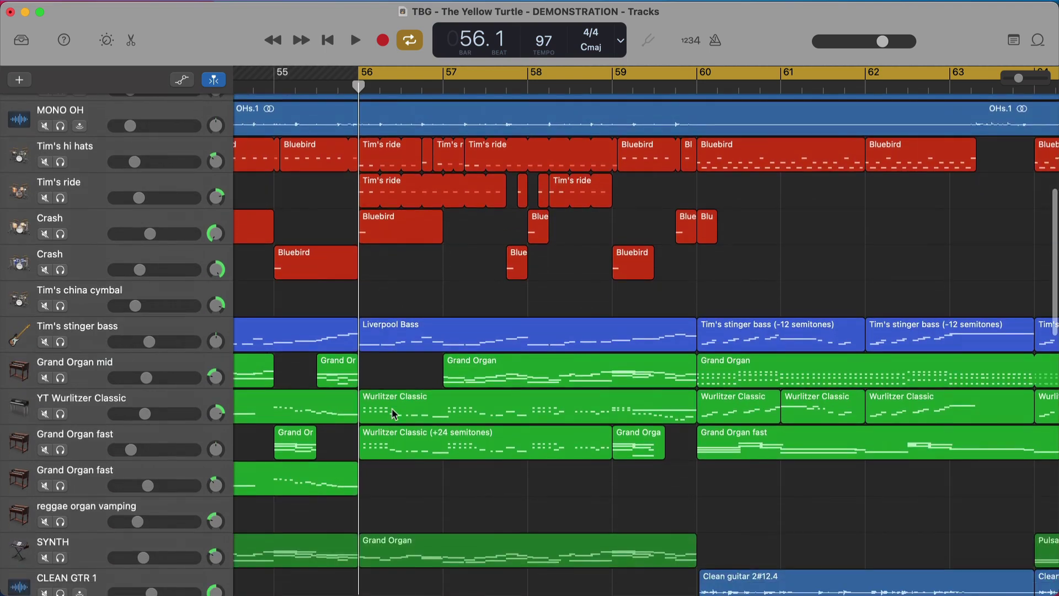
Step: Solo the Original Mix track near the end of the track list
scroll(404, 369, "down", 14)
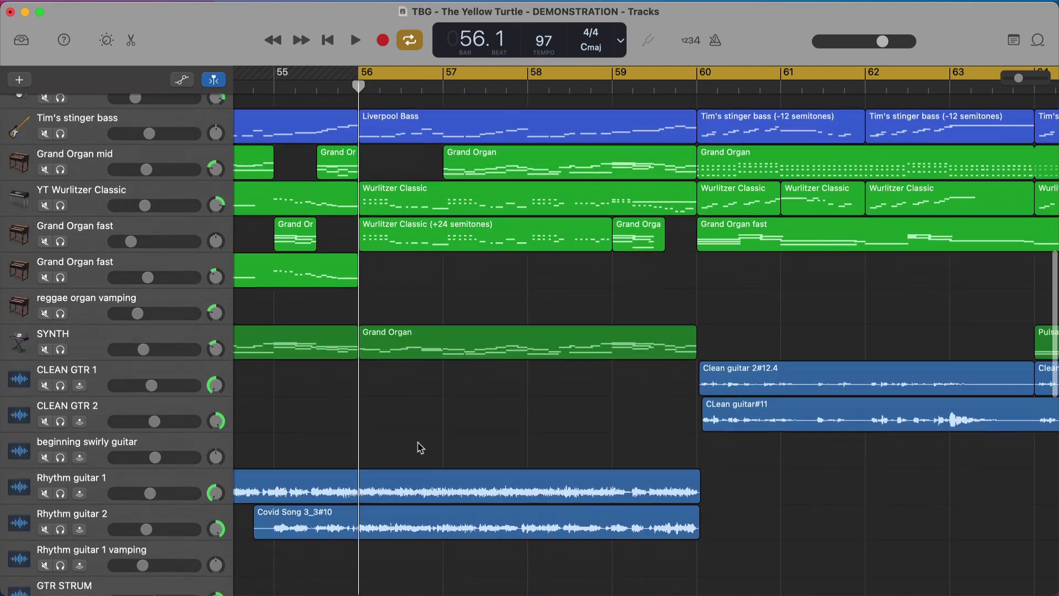
scroll(430, 308, "down", 7)
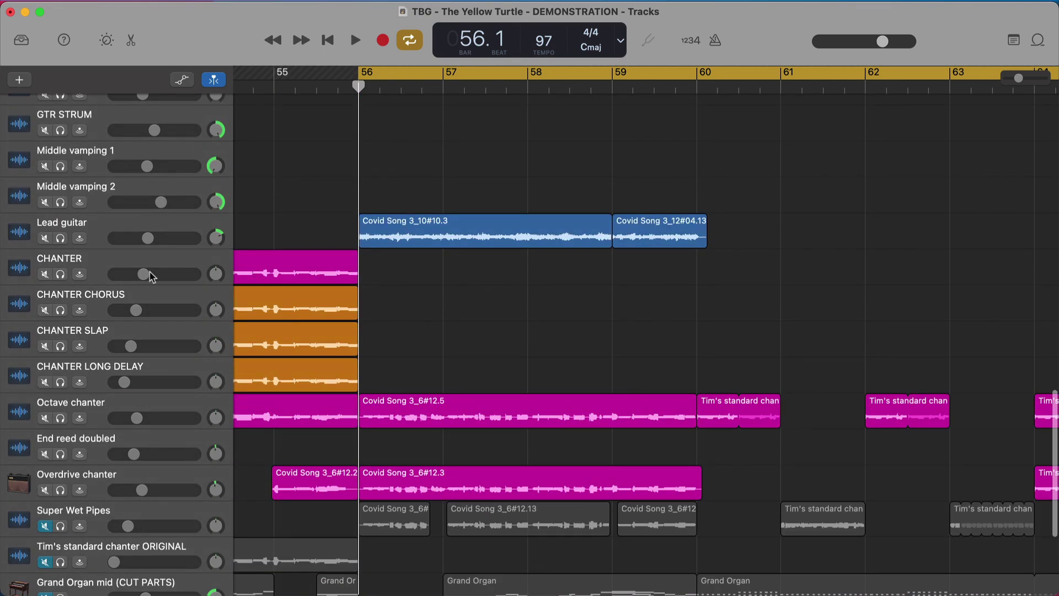
scroll(397, 298, "down", 4)
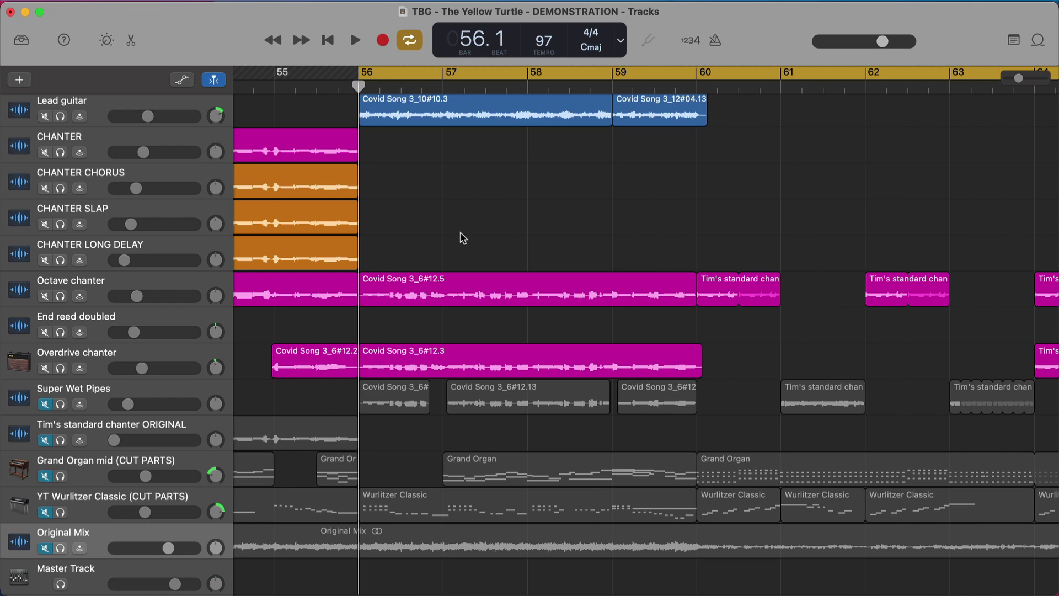
left_click(61, 548)
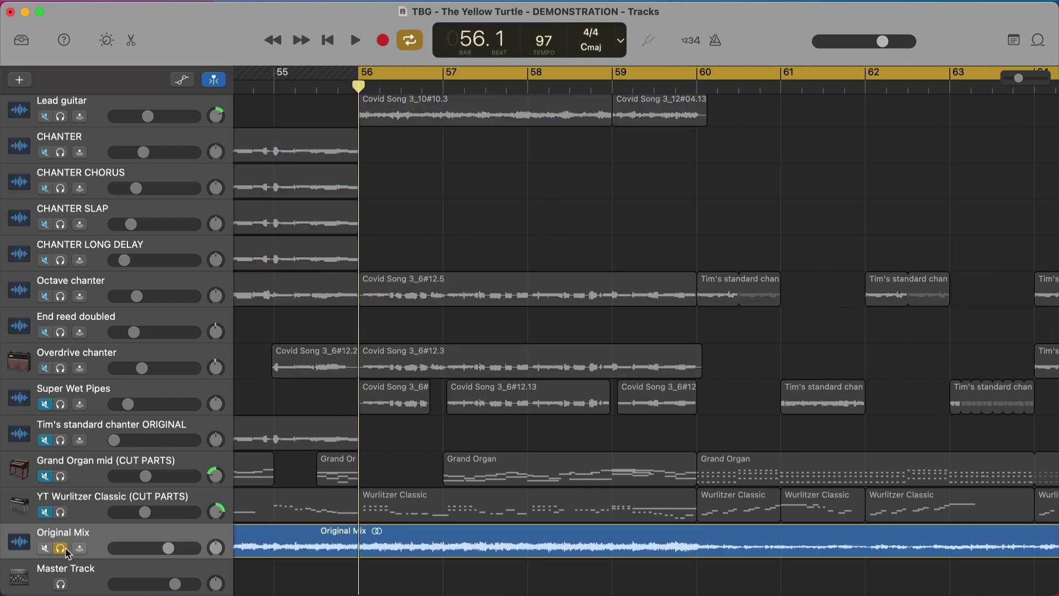
scroll(423, 528, "down", 2)
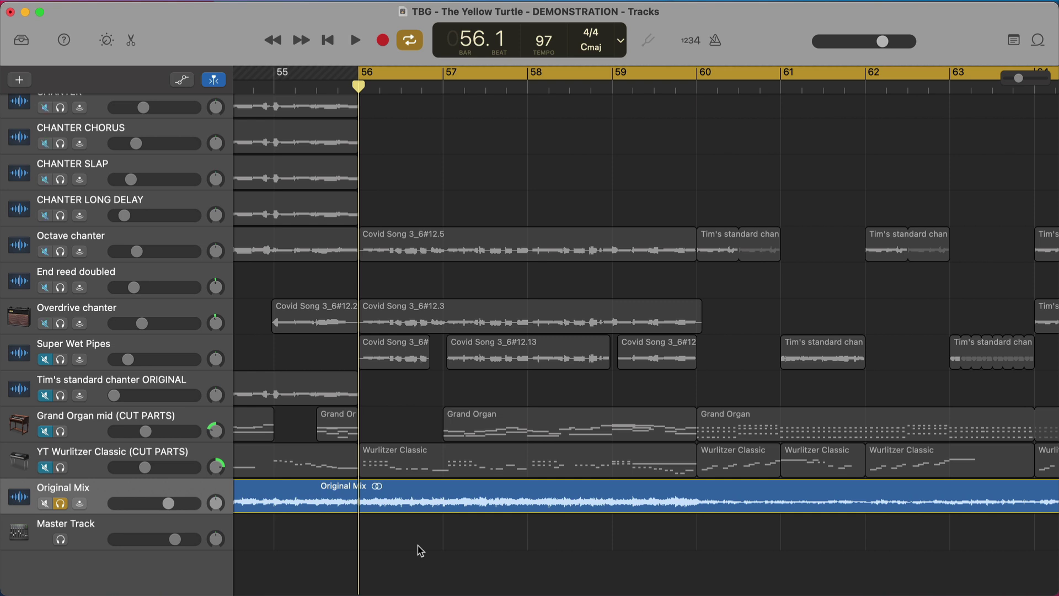
Step: Play the soloed Original Mix from bar 56 and follow the playhead through the cycled section
key("space")
scroll(420, 550, "down", 1)
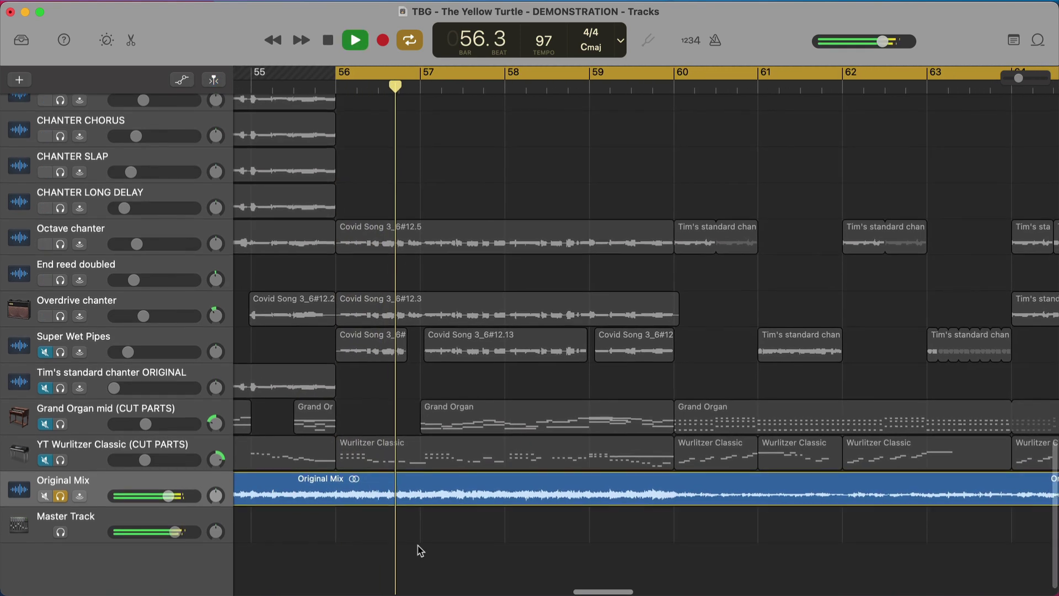
scroll(420, 550, "down", 1)
scroll(421, 550, "right", 3)
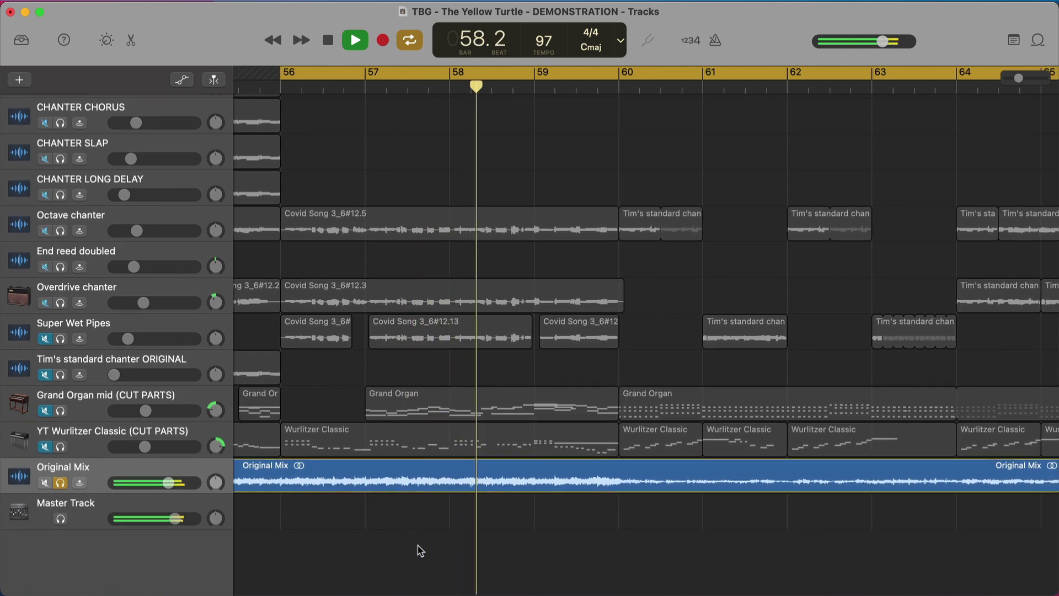
scroll(420, 550, "right", 5)
scroll(421, 550, "down", 1)
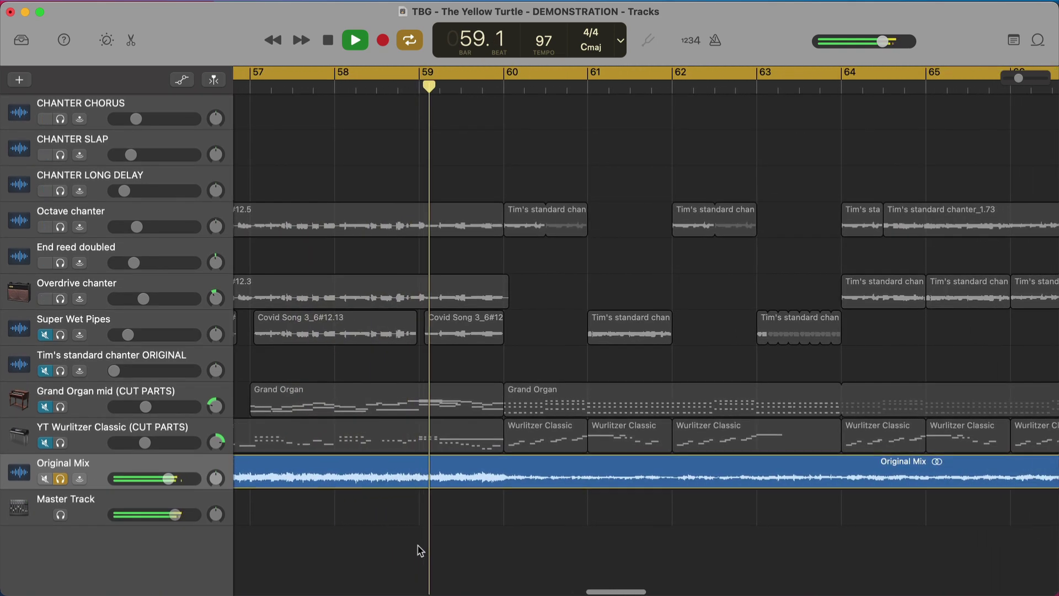
scroll(420, 550, "right", 4)
scroll(420, 550, "down", 1)
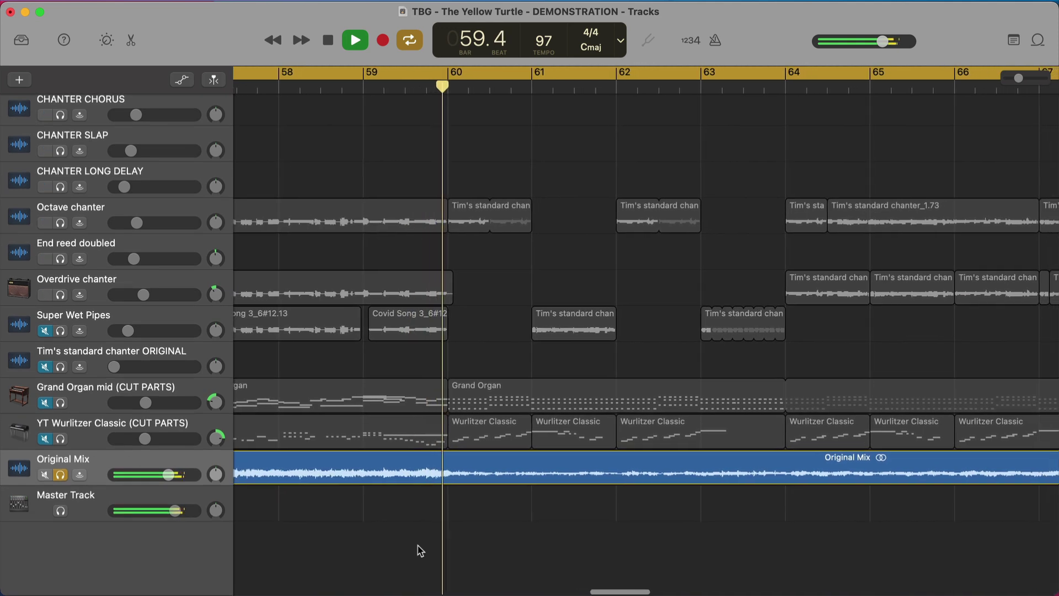
scroll(420, 550, "left", 1)
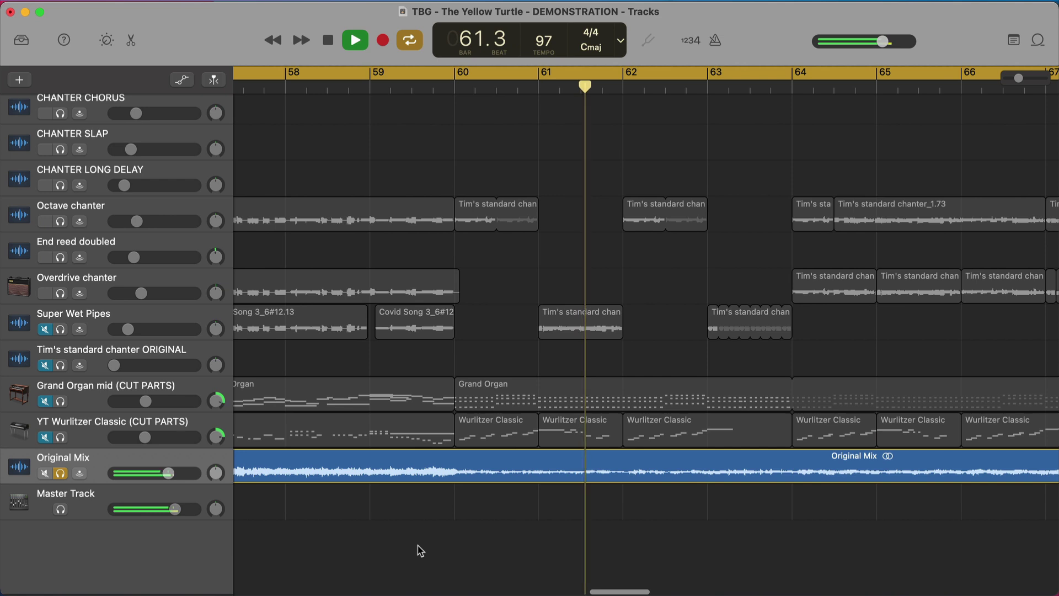
scroll(420, 550, "up", 1)
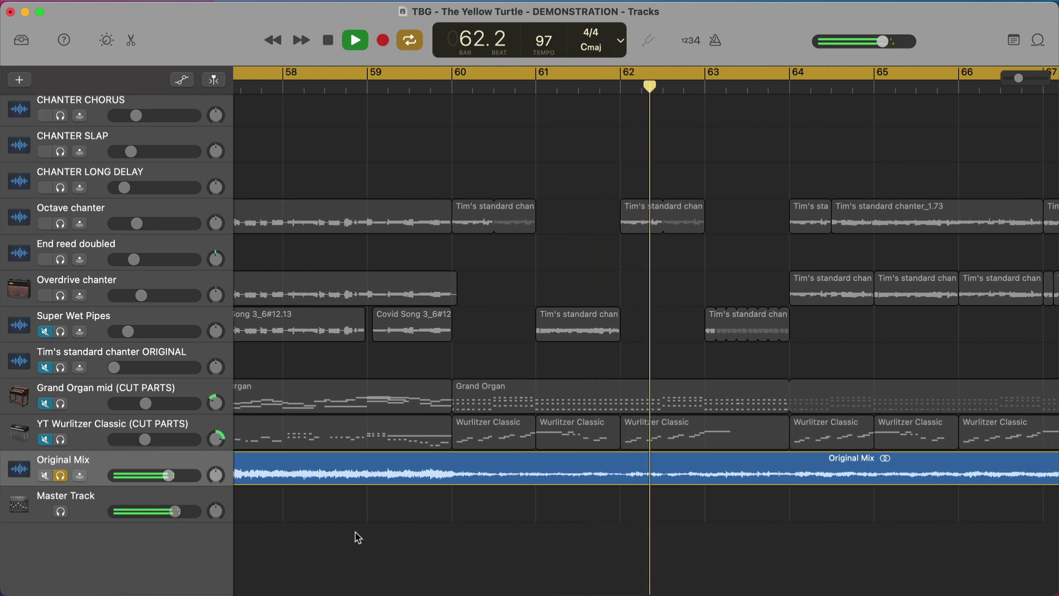
Step: Take the Original Mix track out of solo, leave it muted, and stop playback
left_click(61, 476)
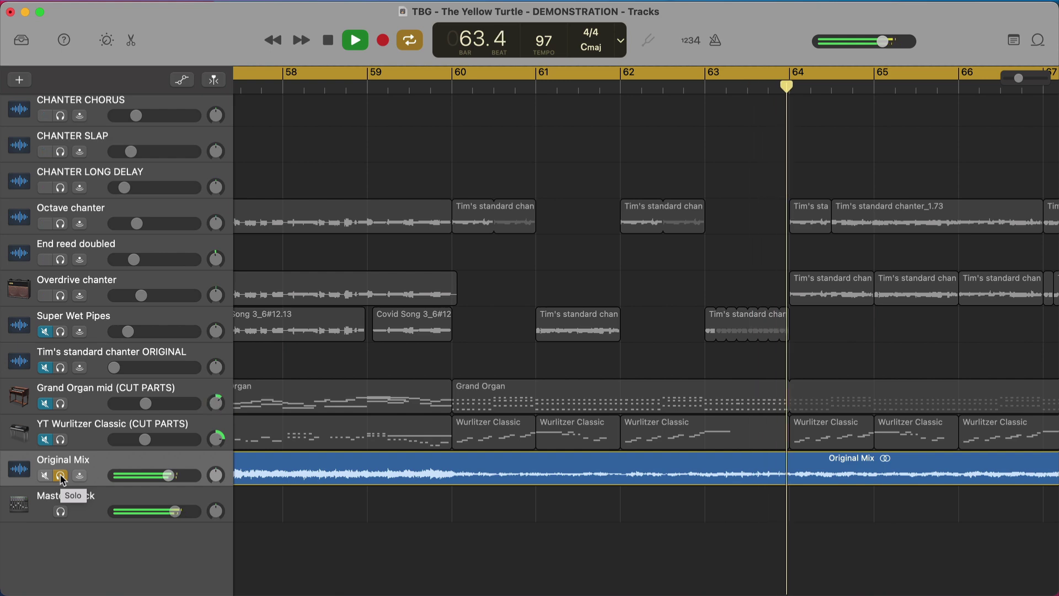
left_click(61, 475)
left_click(45, 475)
key("space")
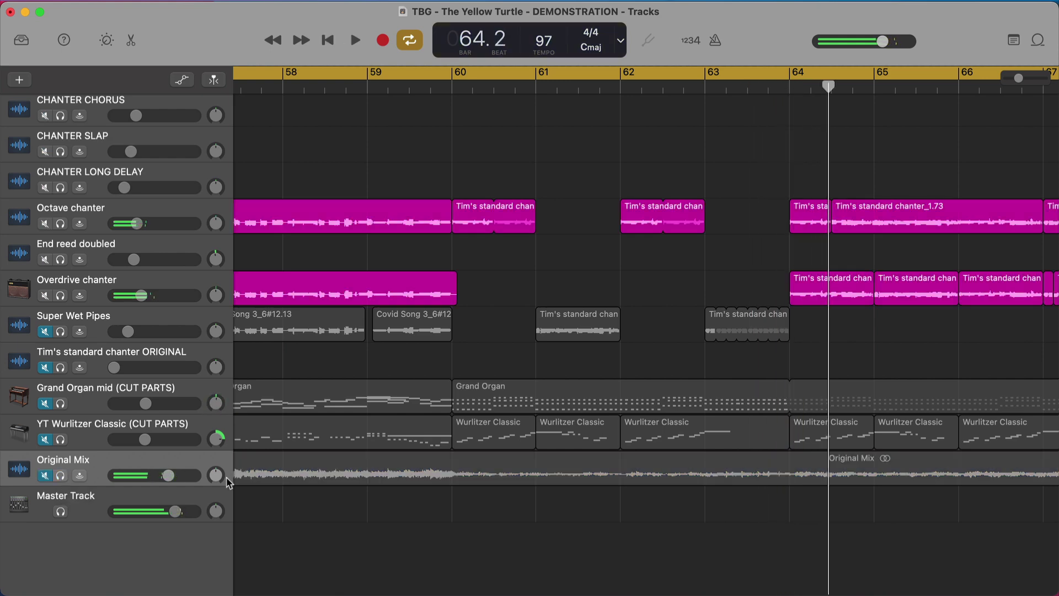
Step: Zoom out the timeline and examine how the keyboard, guitar and chanter regions are arranged around the cycled section
key("super+Left")
key("super+Left")
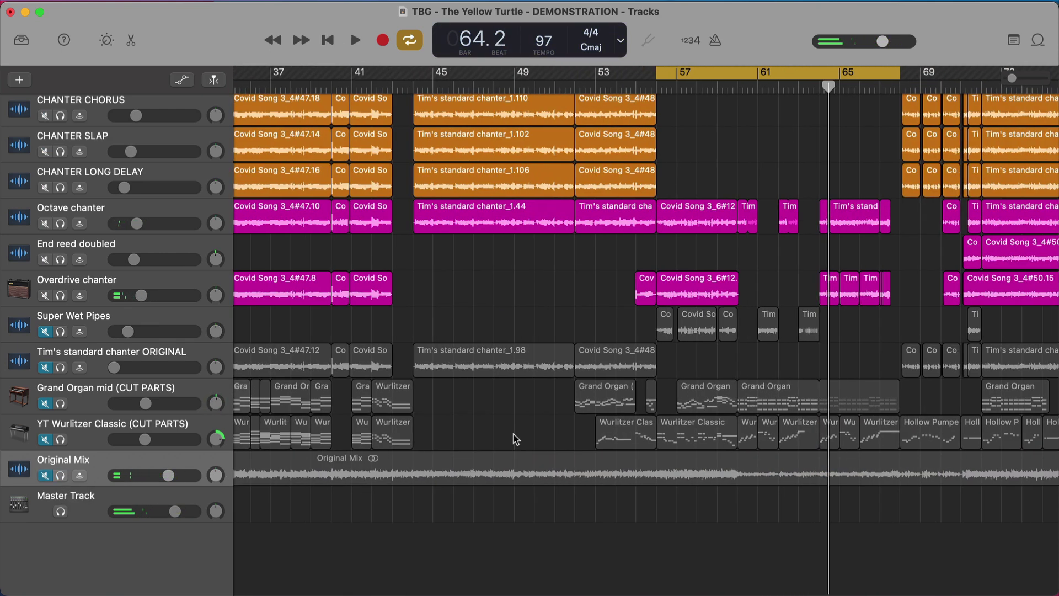
scroll(528, 434, "up", 1)
scroll(528, 434, "up", 3)
scroll(528, 434, "right", 2)
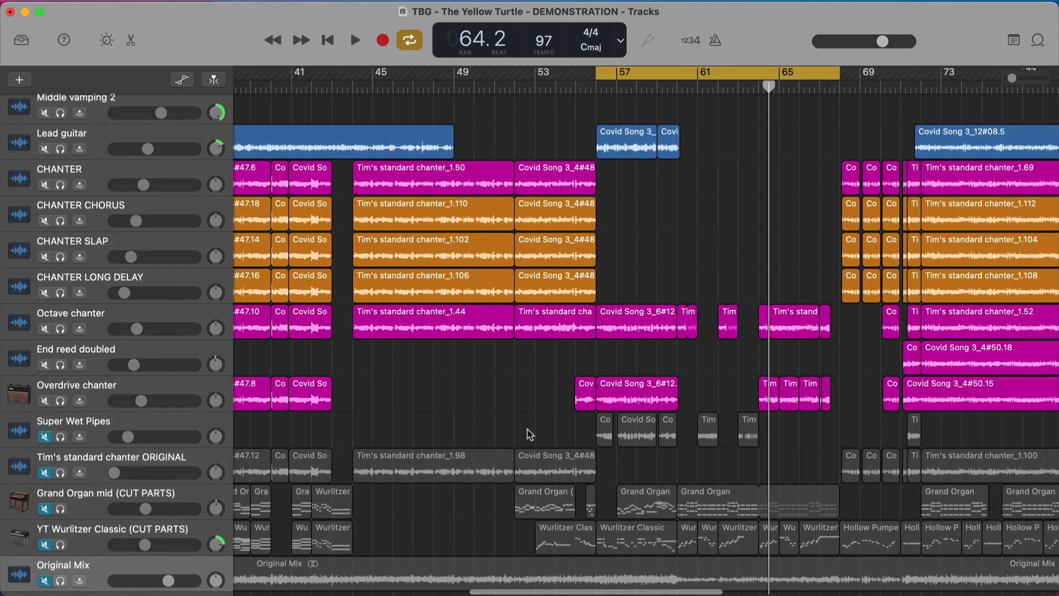
scroll(528, 434, "up", 3)
scroll(528, 434, "right", 2)
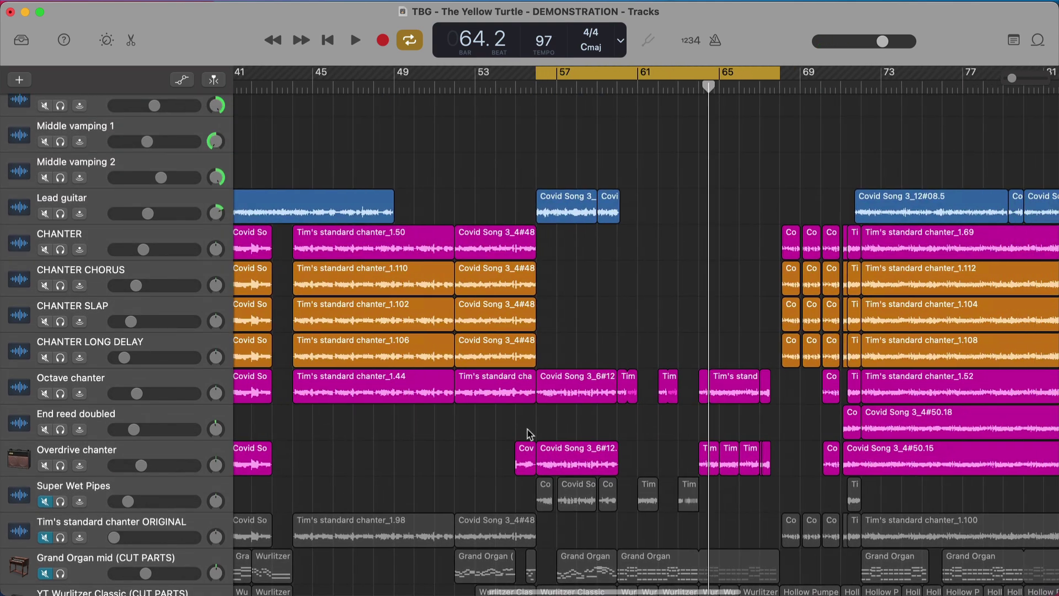
scroll(529, 434, "up", 15)
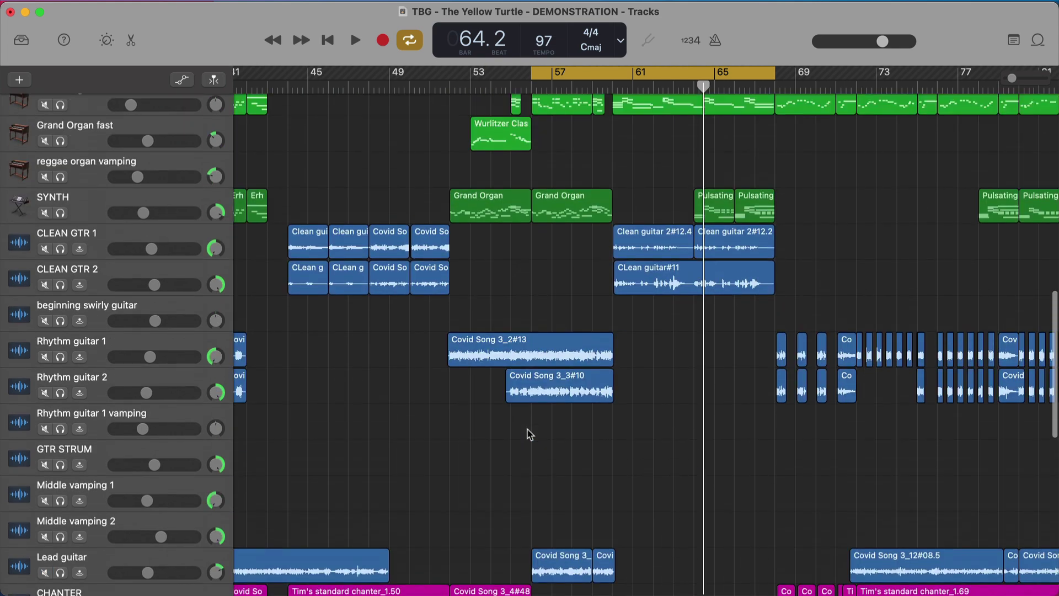
scroll(528, 434, "down", 1)
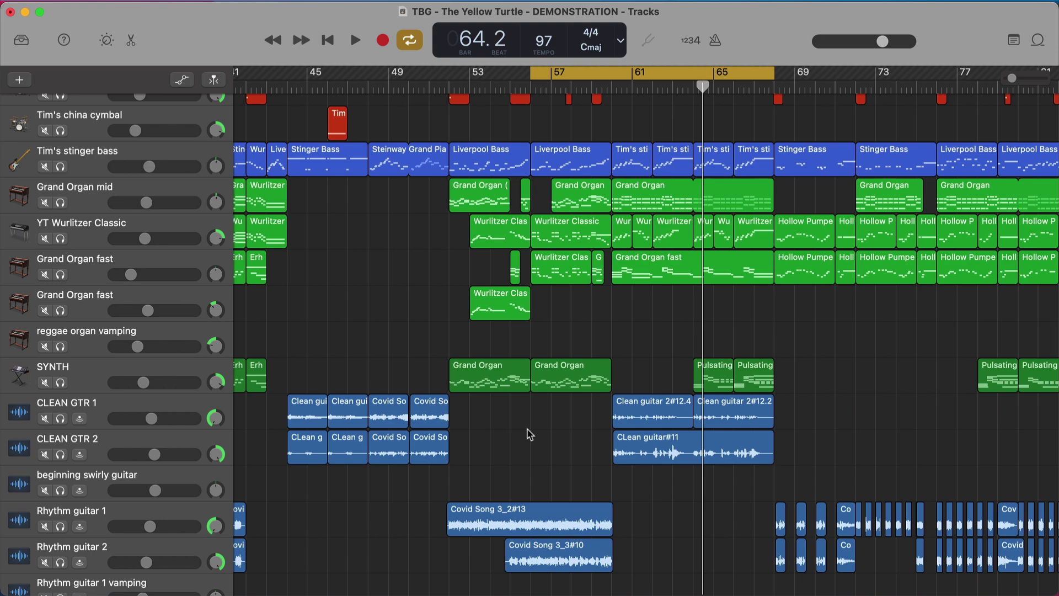
scroll(529, 434, "down", 11)
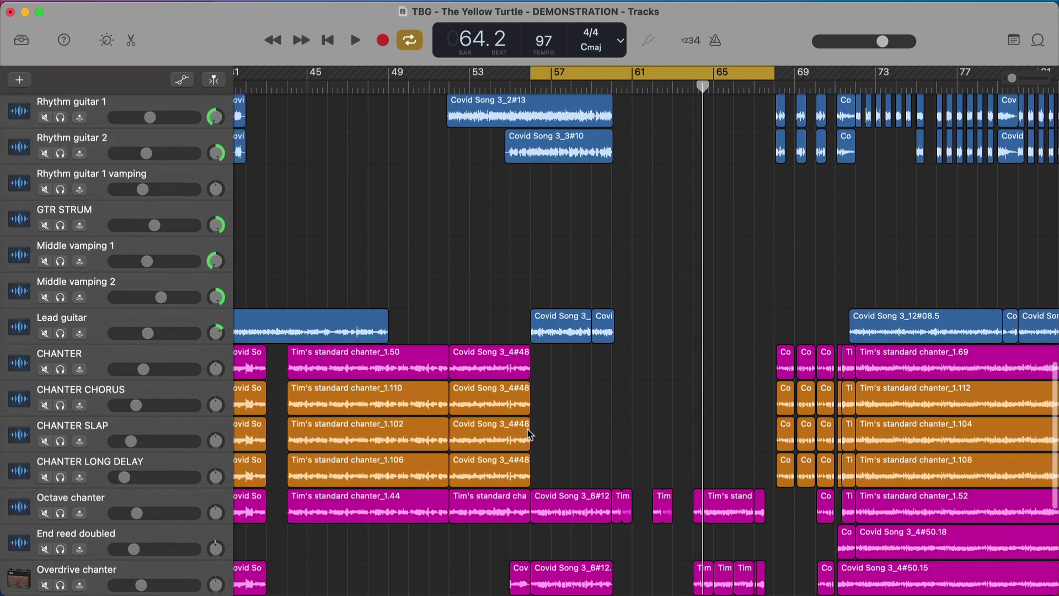
scroll(529, 434, "down", 1)
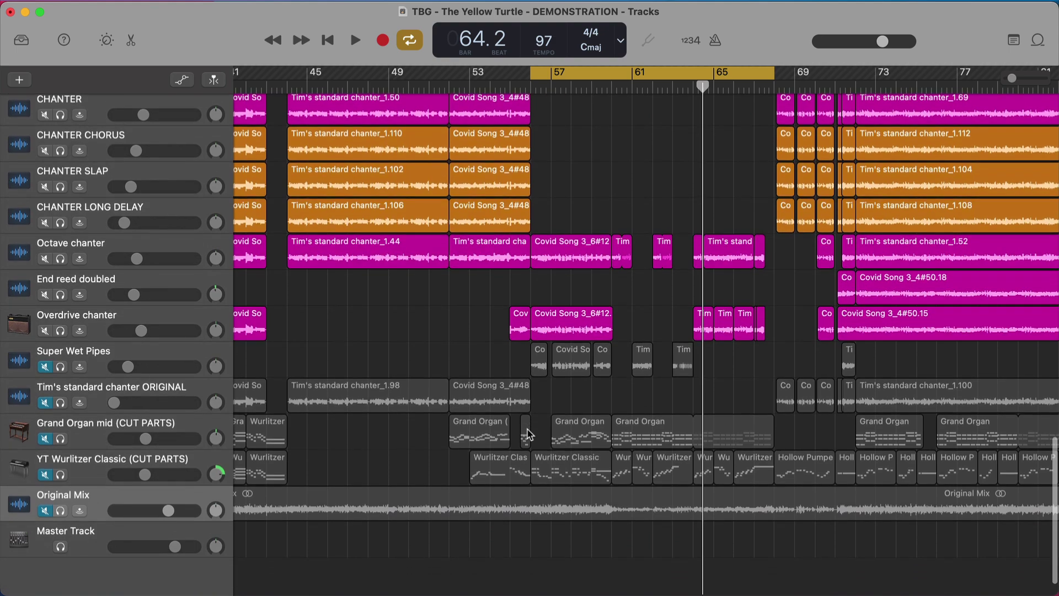
Step: Play the current mix from bar 56 and examine the drum, bass, organ, guitar and chanter tracks during playback
key("space")
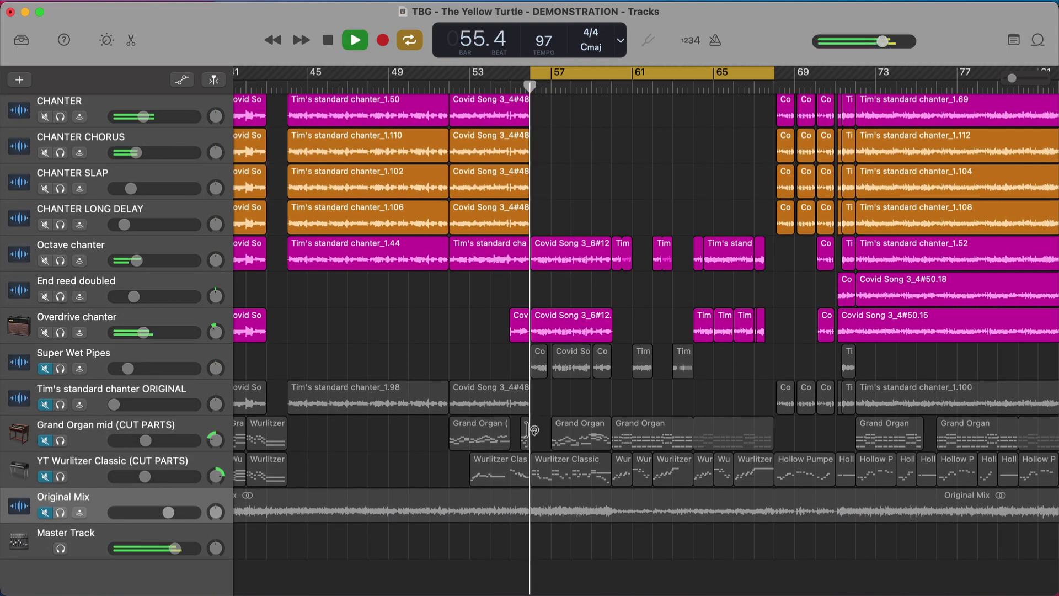
scroll(531, 431, "up", 1)
scroll(531, 430, "up", 20)
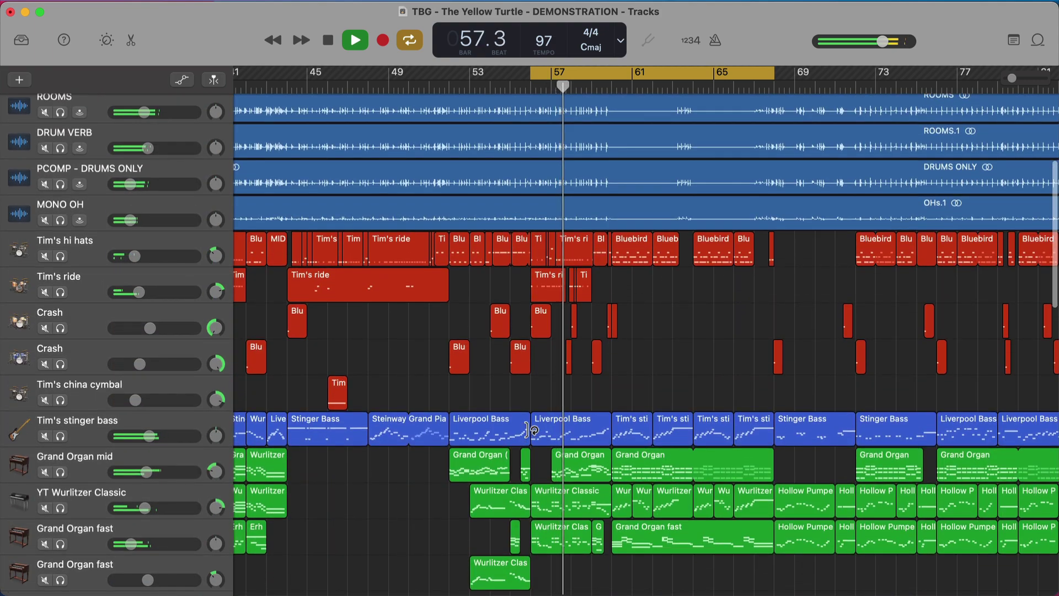
scroll(531, 430, "up", 6)
scroll(531, 430, "down", 11)
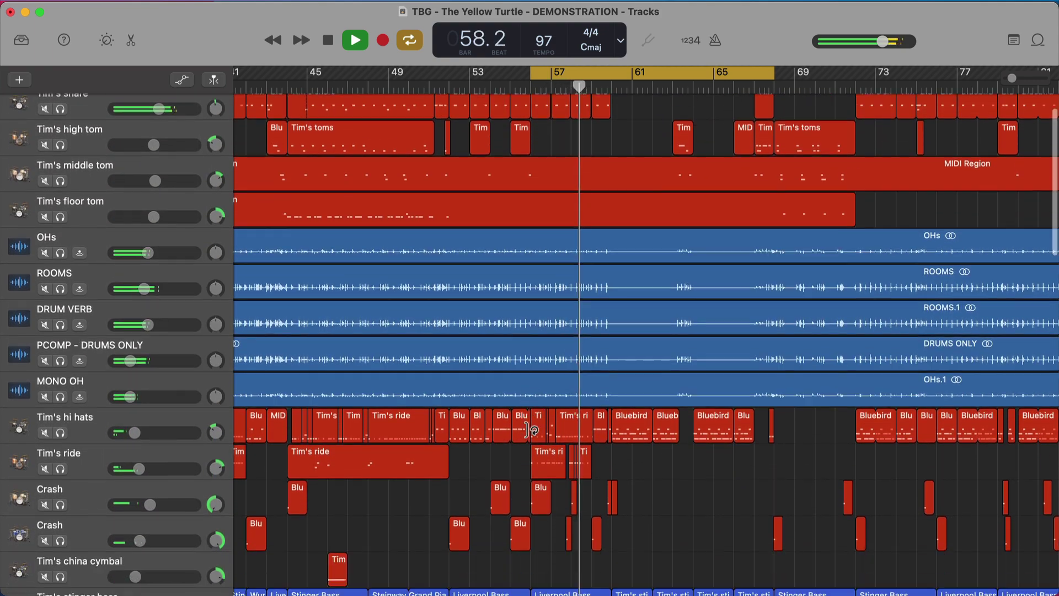
scroll(531, 431, "down", 2)
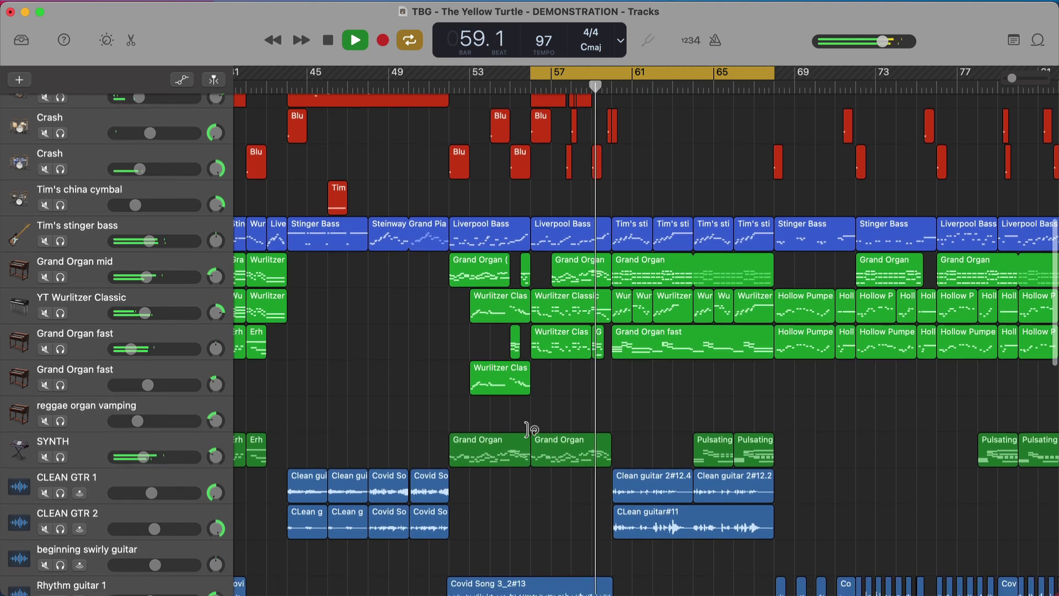
scroll(531, 430, "down", 10)
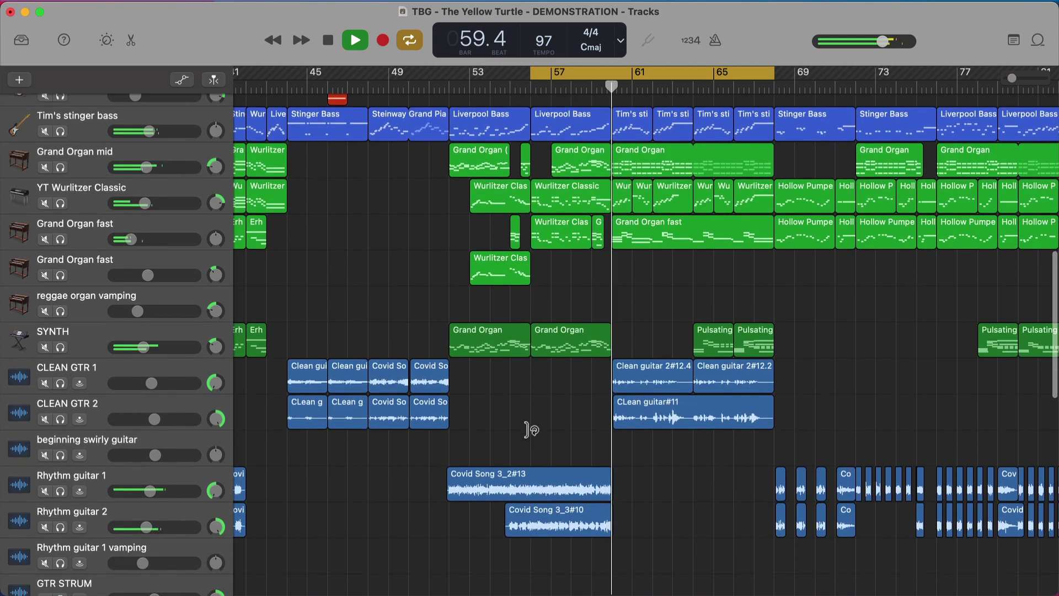
scroll(531, 430, "down", 7)
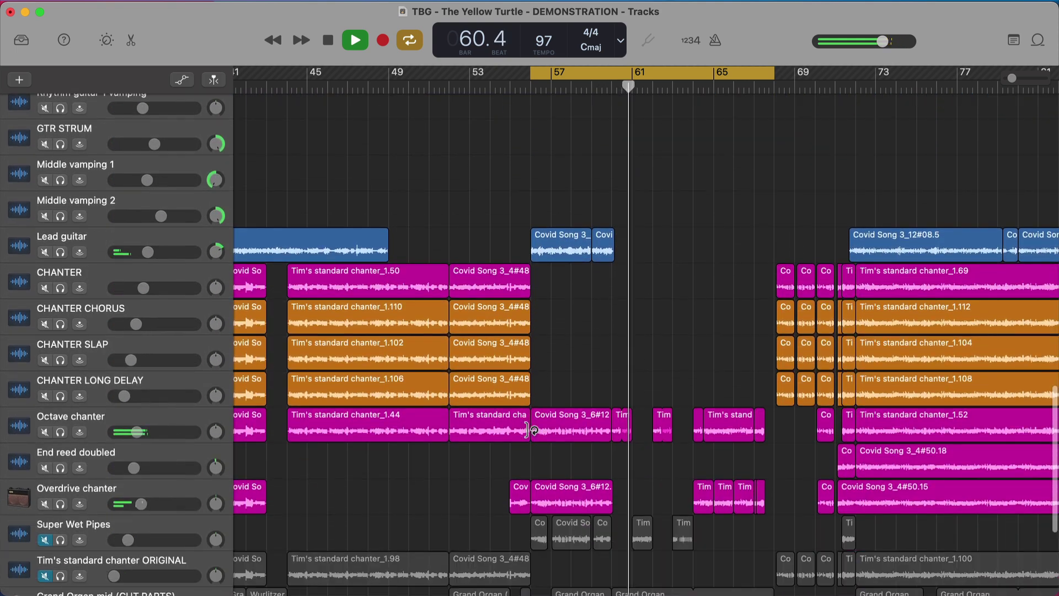
scroll(474, 446, "down", 1)
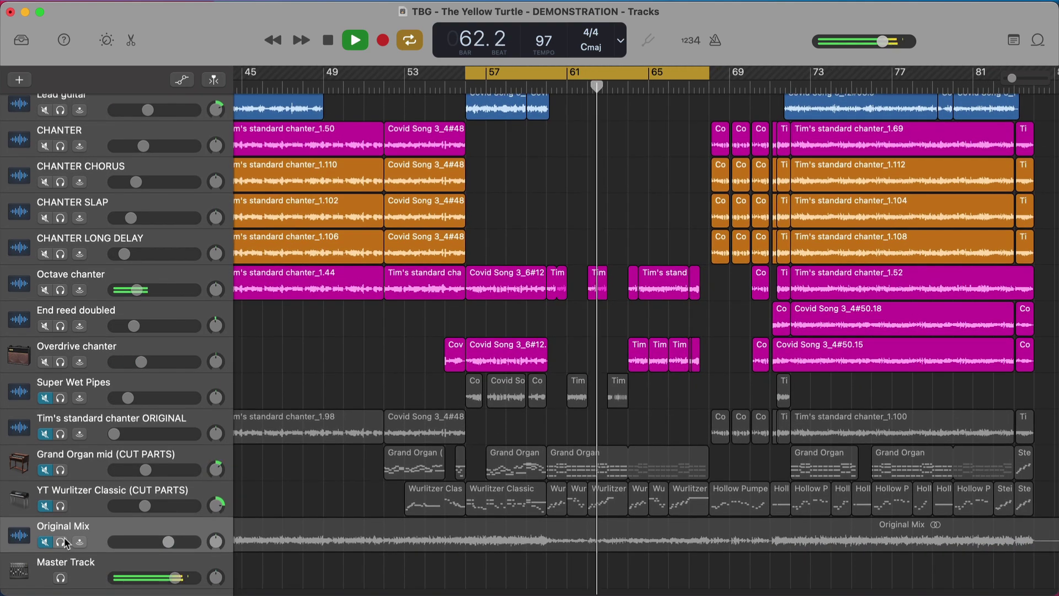
Step: Toggle solo on the Original Mix track repeatedly during playback to compare it with the current mix, and stop playback
left_click(62, 544)
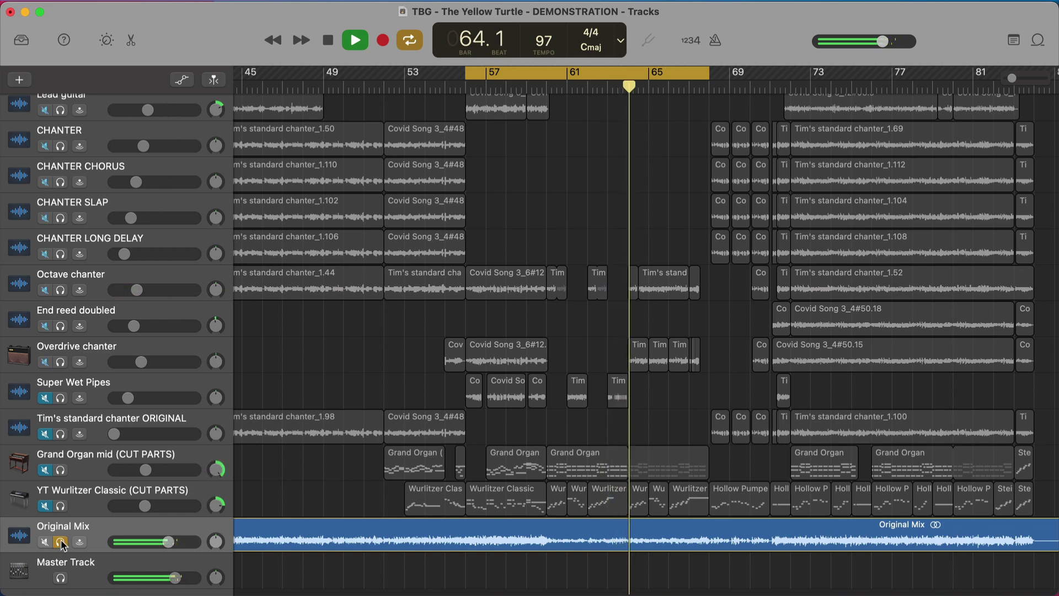
left_click(61, 543)
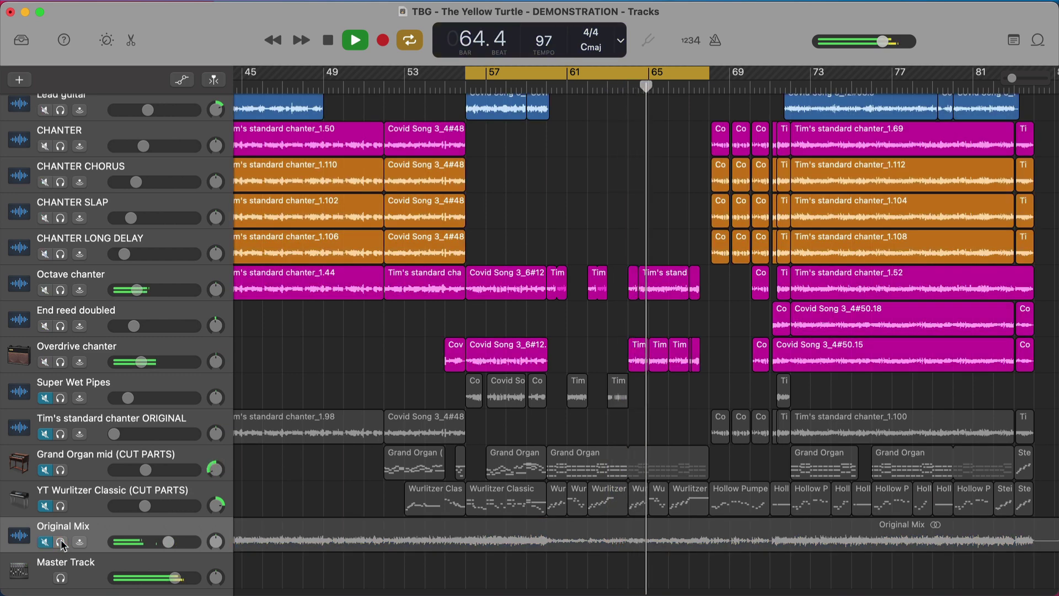
left_click(62, 543)
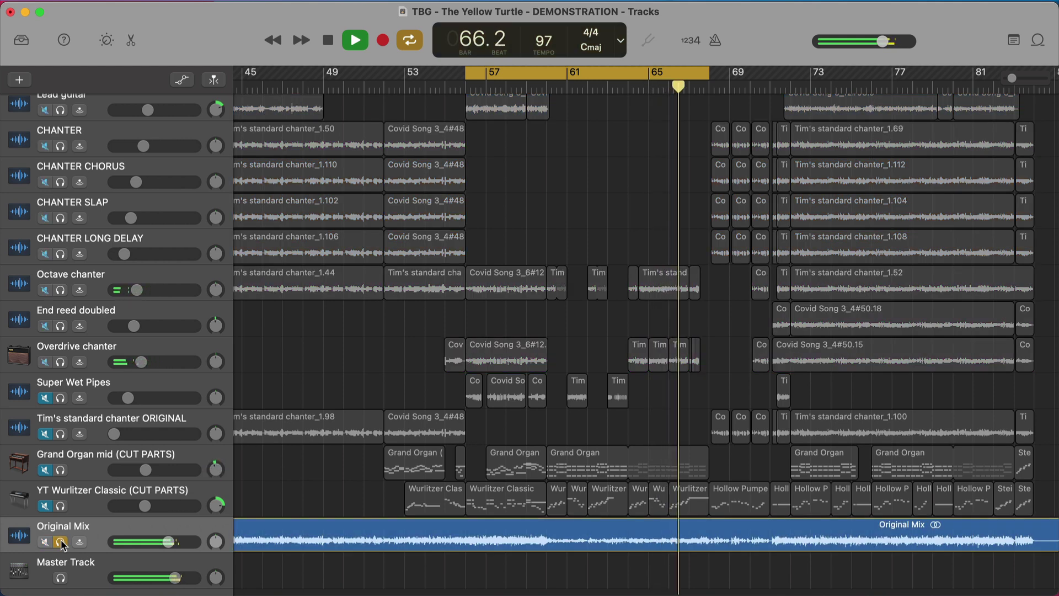
left_click(61, 543)
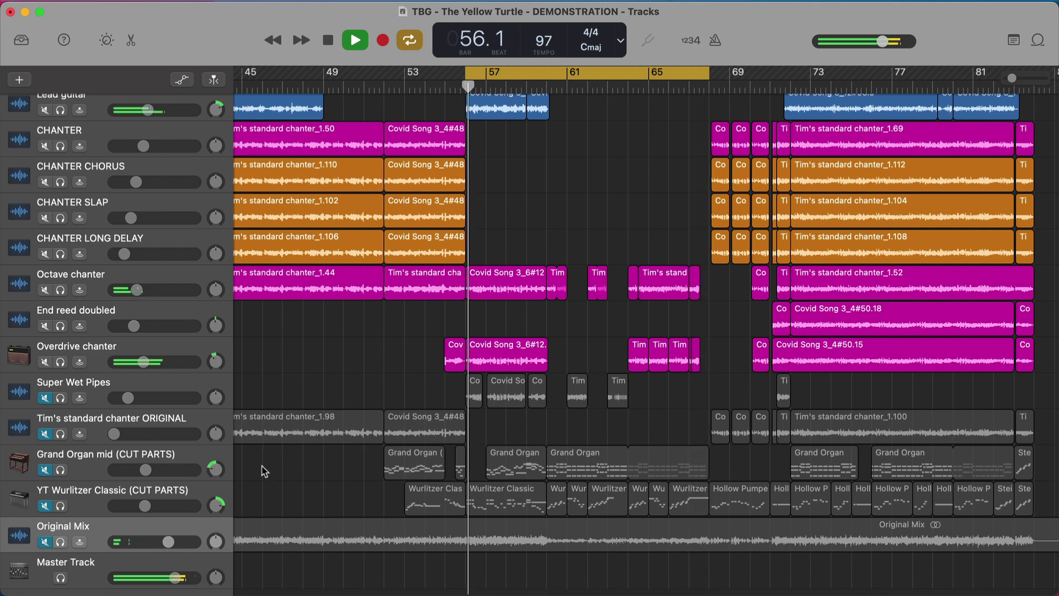
left_click(61, 542)
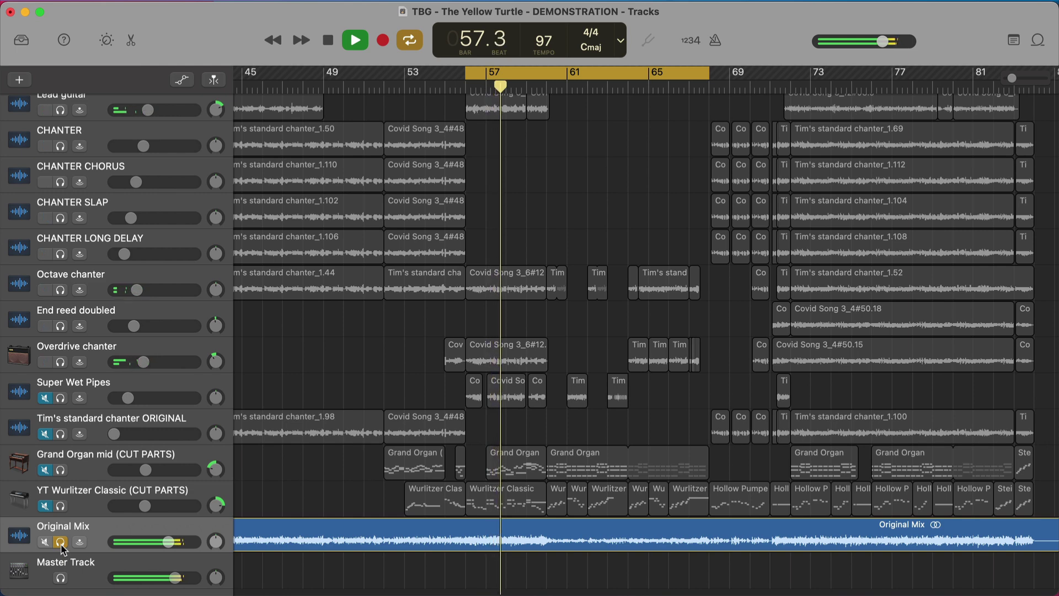
left_click(61, 542)
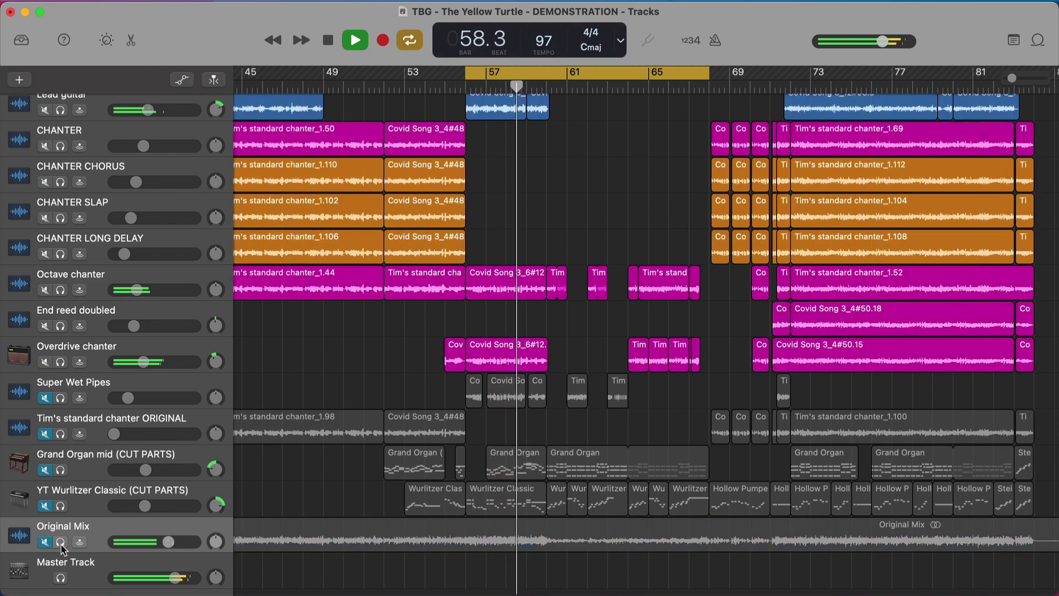
scroll(373, 396, "up", 5)
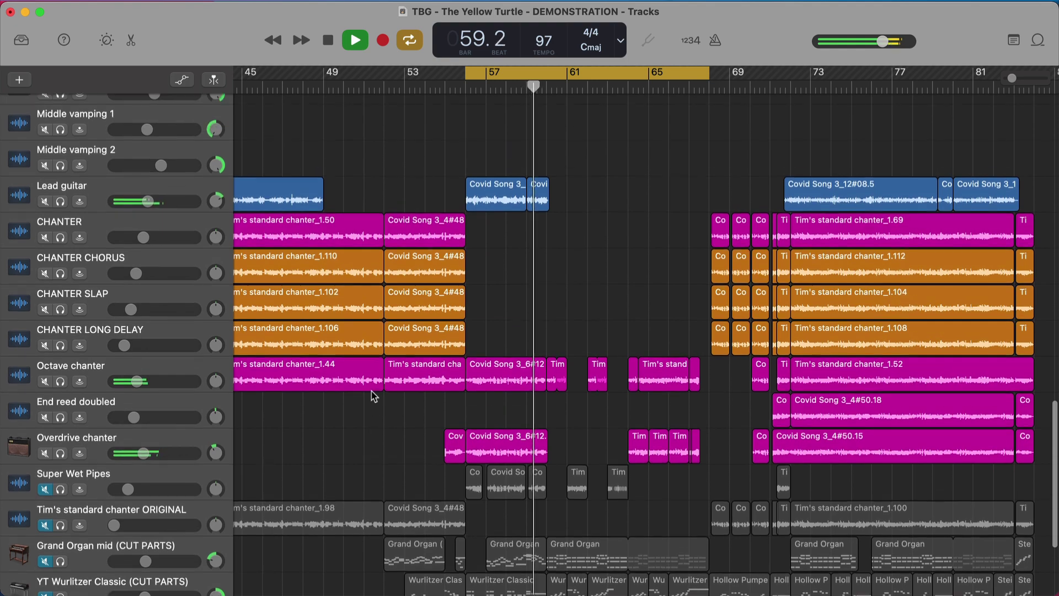
scroll(372, 393, "up", 2)
key("space")
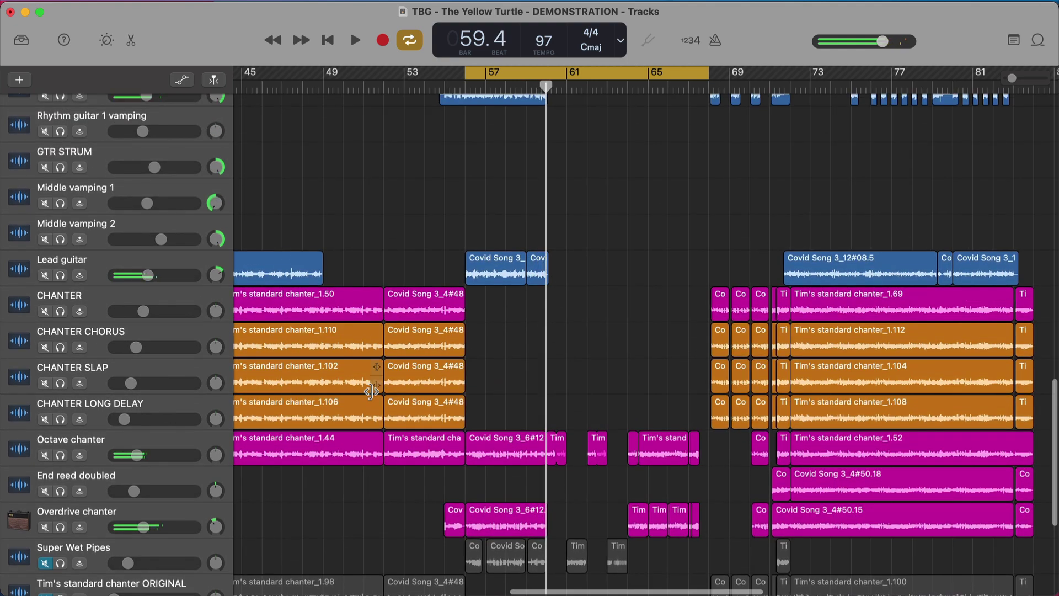
Step: Open the Space Designer plug-in settings of the OHs track among the drum tracks
scroll(372, 391, "up", 3)
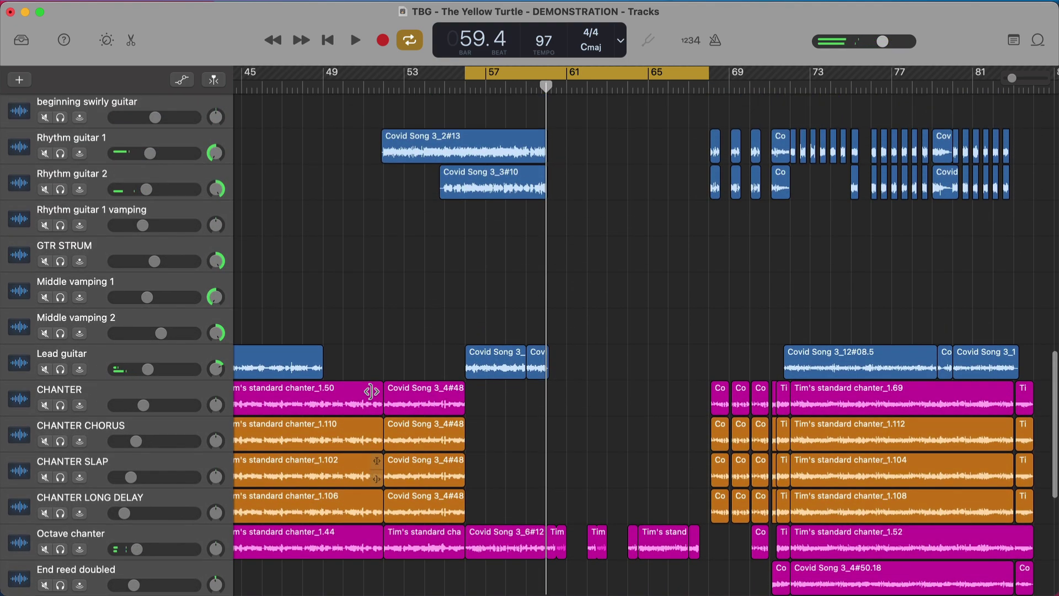
scroll(371, 391, "up", 20)
scroll(371, 391, "up", 2)
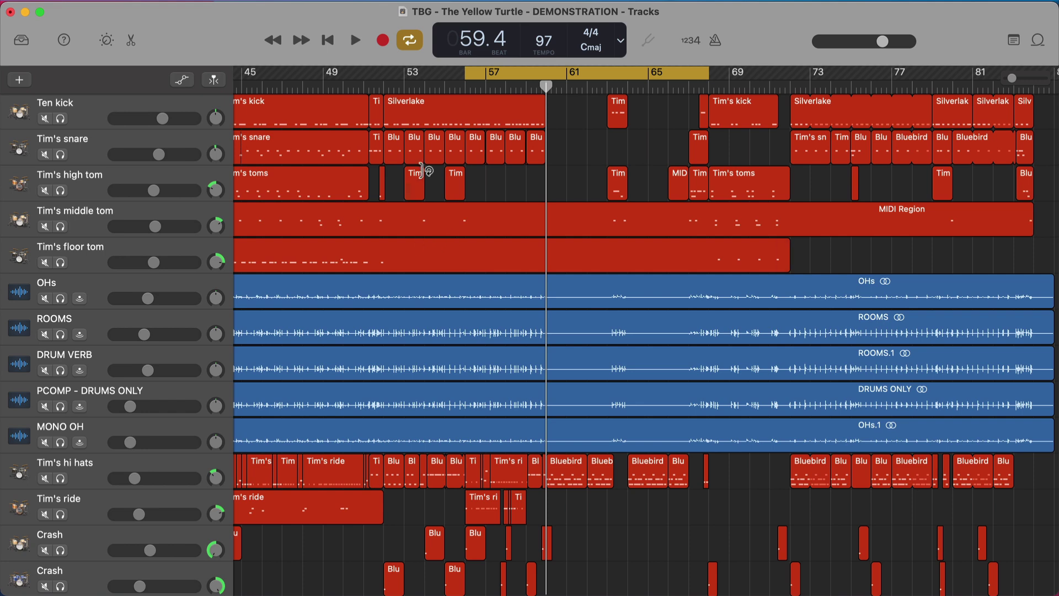
scroll(422, 176, "down", 2)
scroll(427, 160, "up", 2)
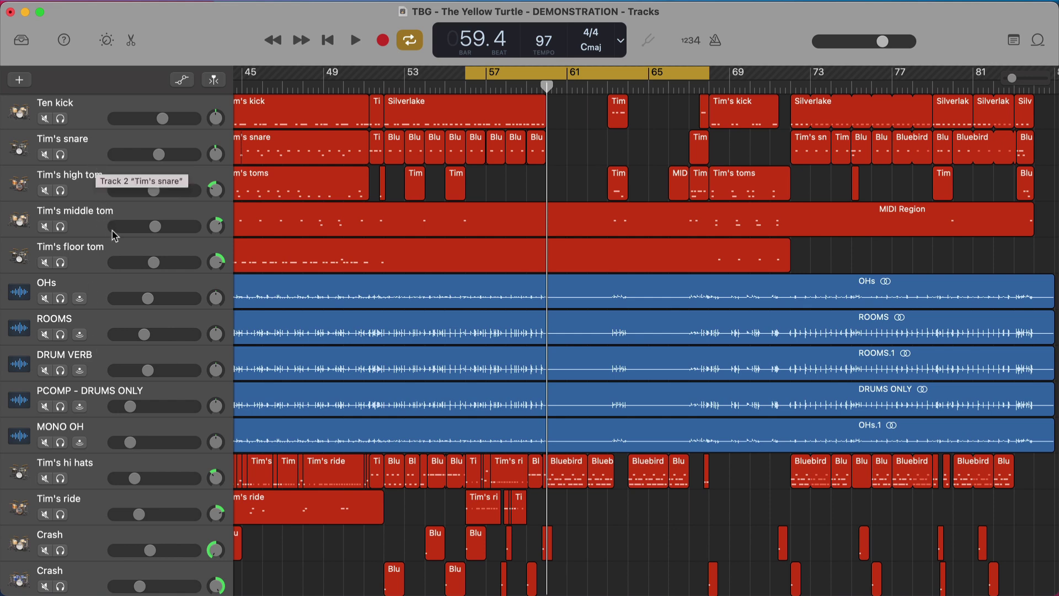
left_click(95, 285)
key("b")
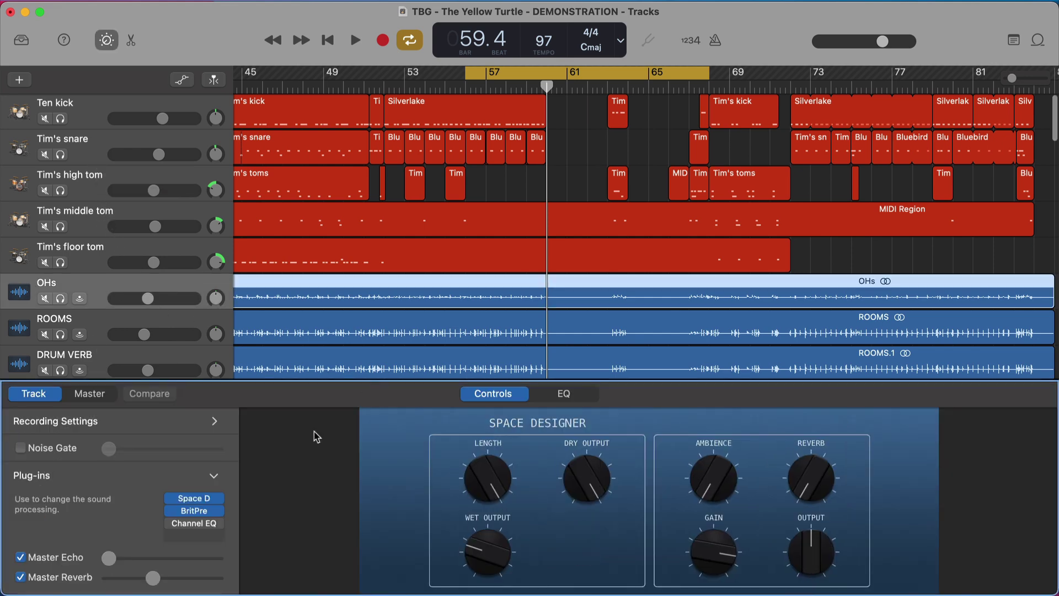
left_click(195, 499)
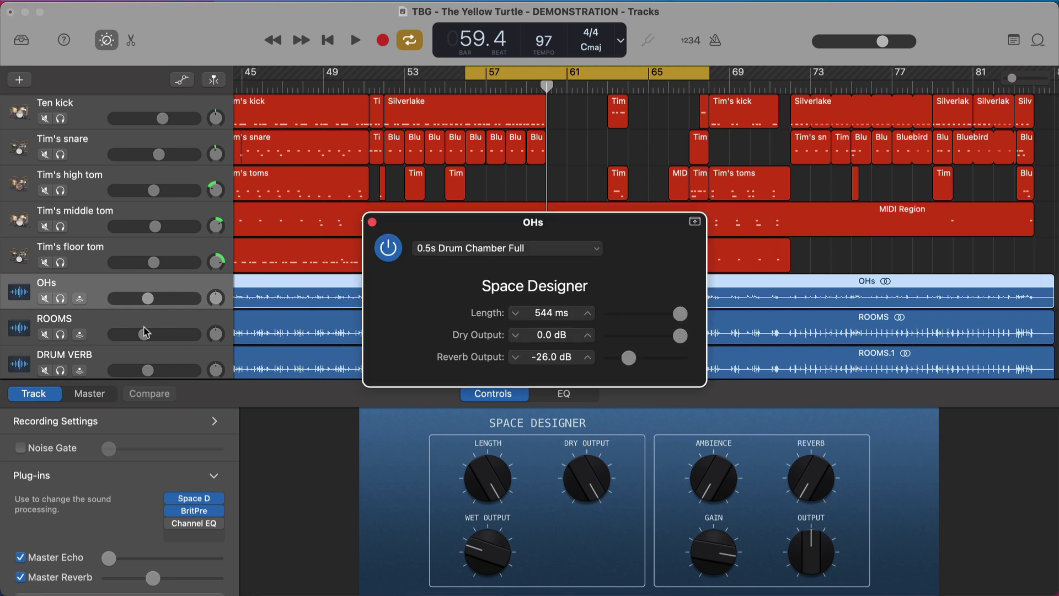
Step: Select the ROOMS track, solo OHs, ROOMS and DRUM VERB together, and play the cycled section
left_click(102, 325)
scroll(81, 316, "down", 3)
left_click_drag(62, 234, 61, 303)
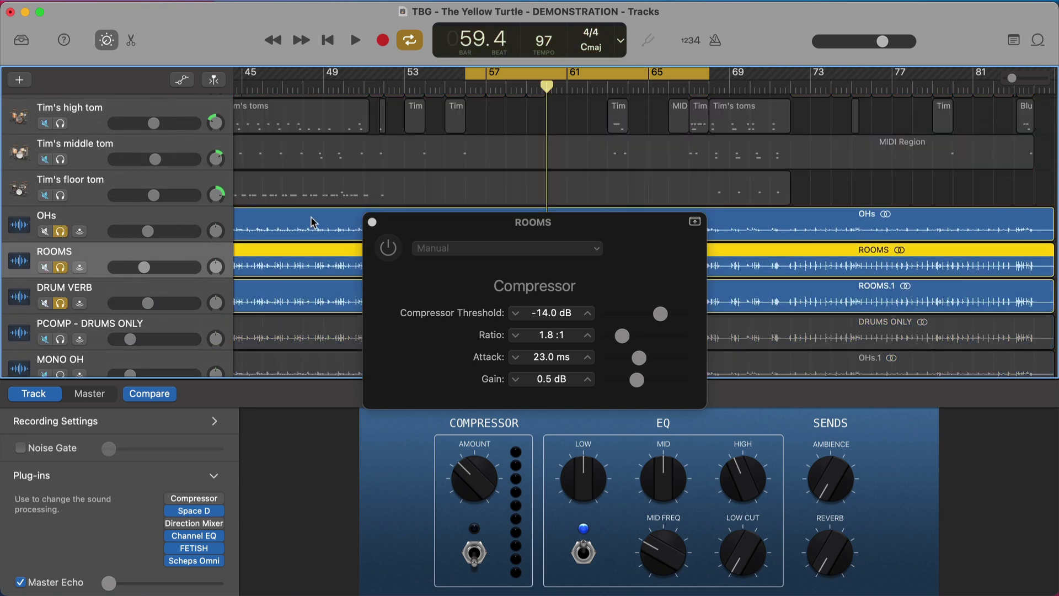
key("space")
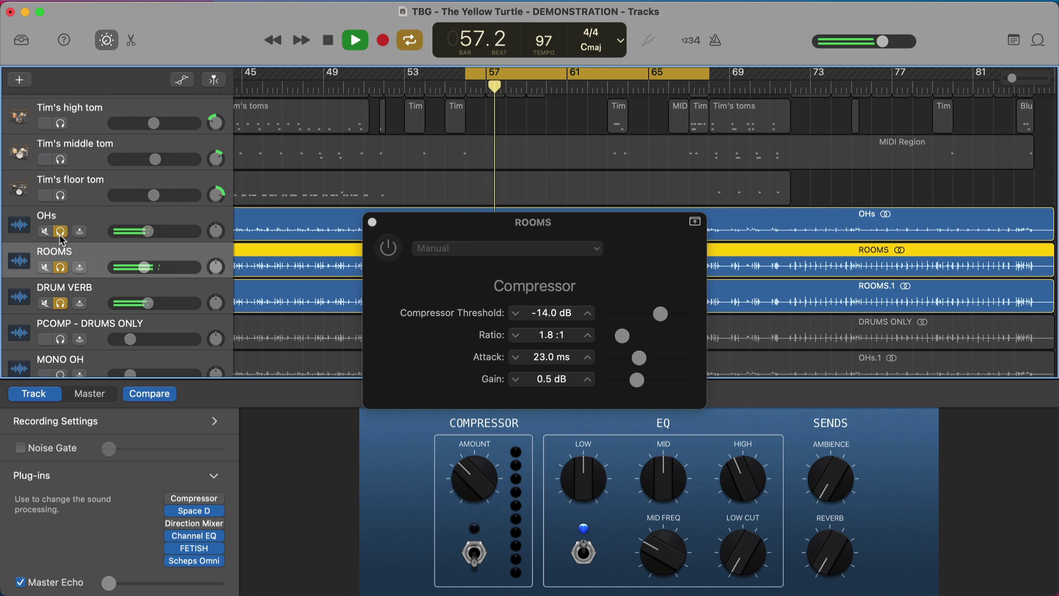
scroll(62, 240, "down", 1)
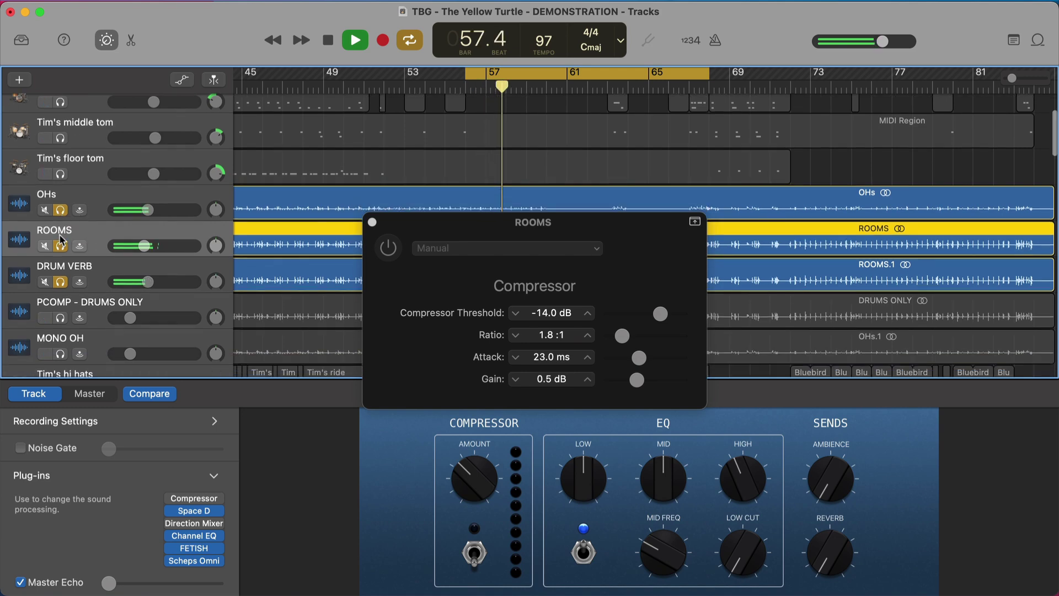
Step: Listen to MONO OH in solo instead of the other room tracks, select it, clear its solo and stop playback
left_click(60, 353)
left_click_drag(60, 209, 61, 281)
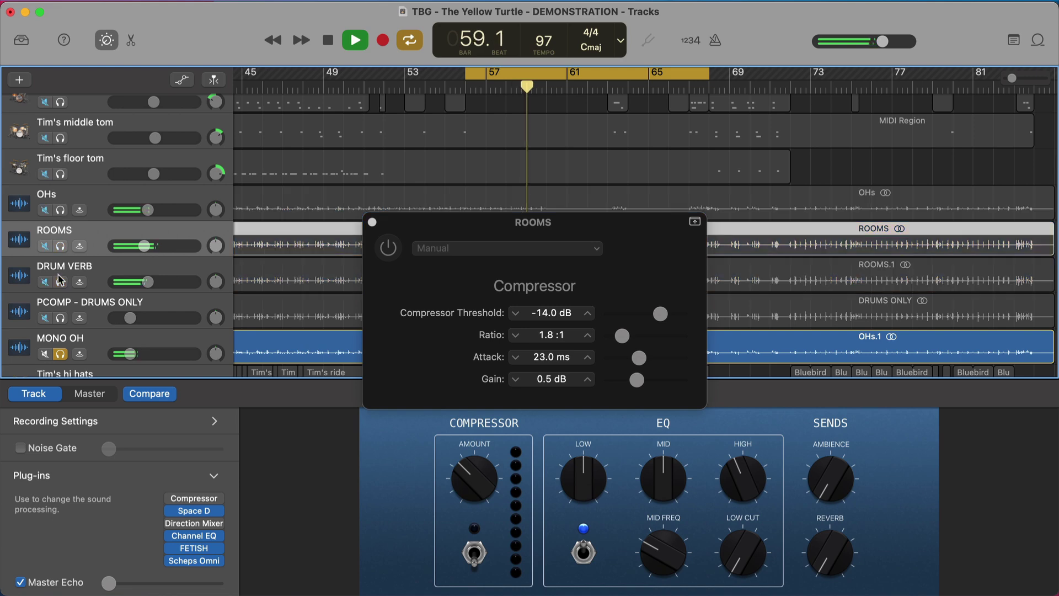
left_click(63, 341)
scroll(63, 341, "down", 1)
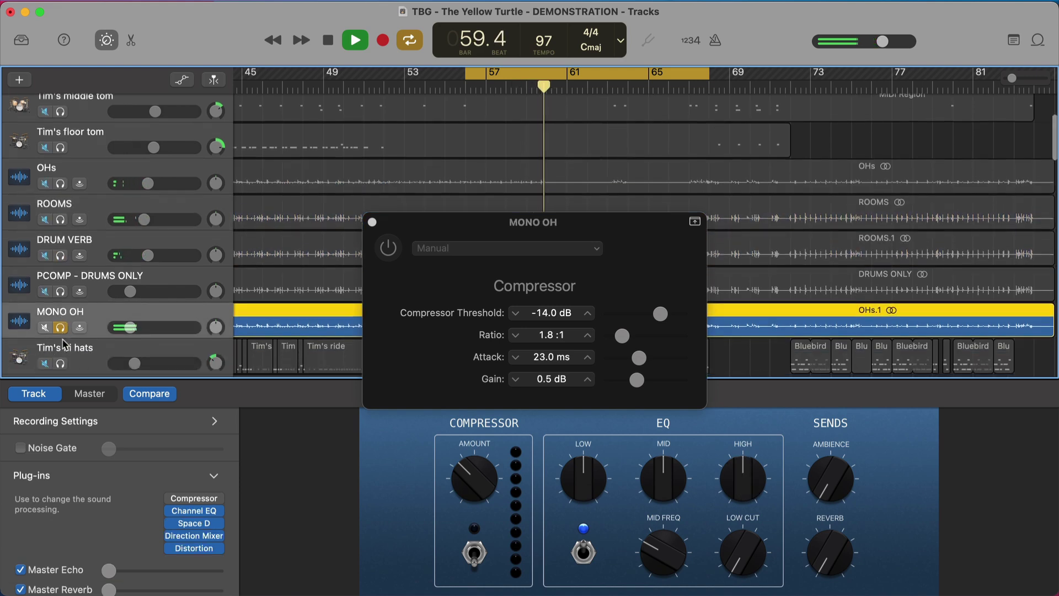
left_click(61, 328)
key("space")
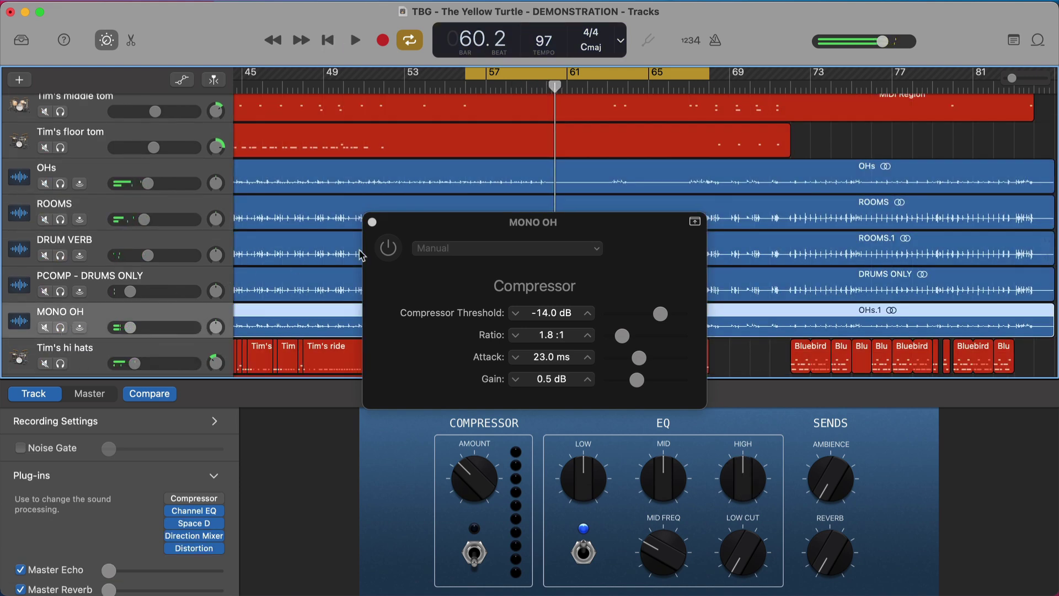
Step: Close the MONO OH plug-in window and examine the cymbal, bass, organ, synth and guitar tracks
left_click(372, 222)
scroll(375, 228, "down", 10)
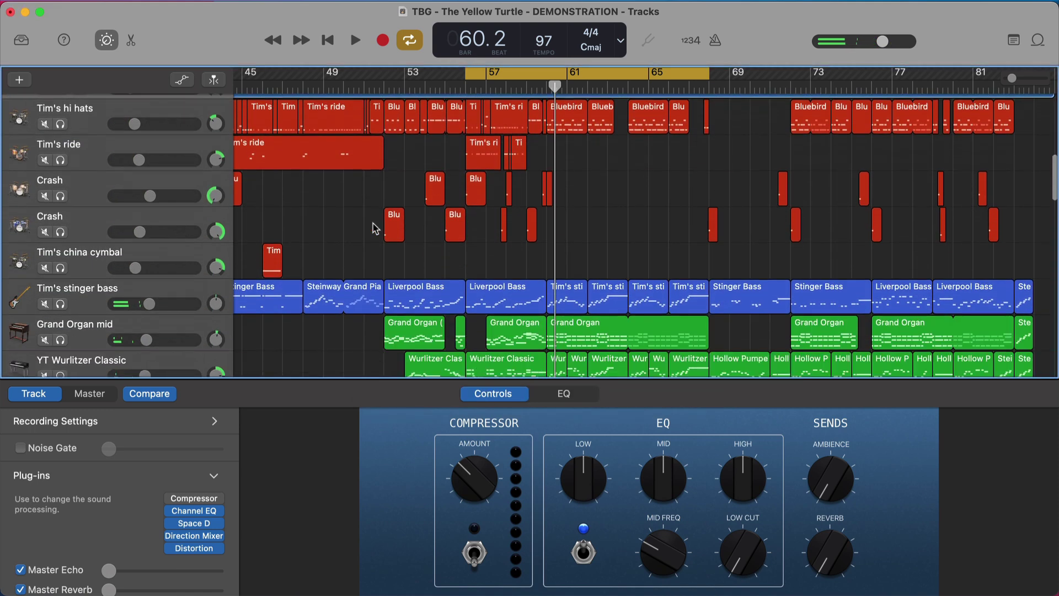
scroll(375, 228, "down", 1)
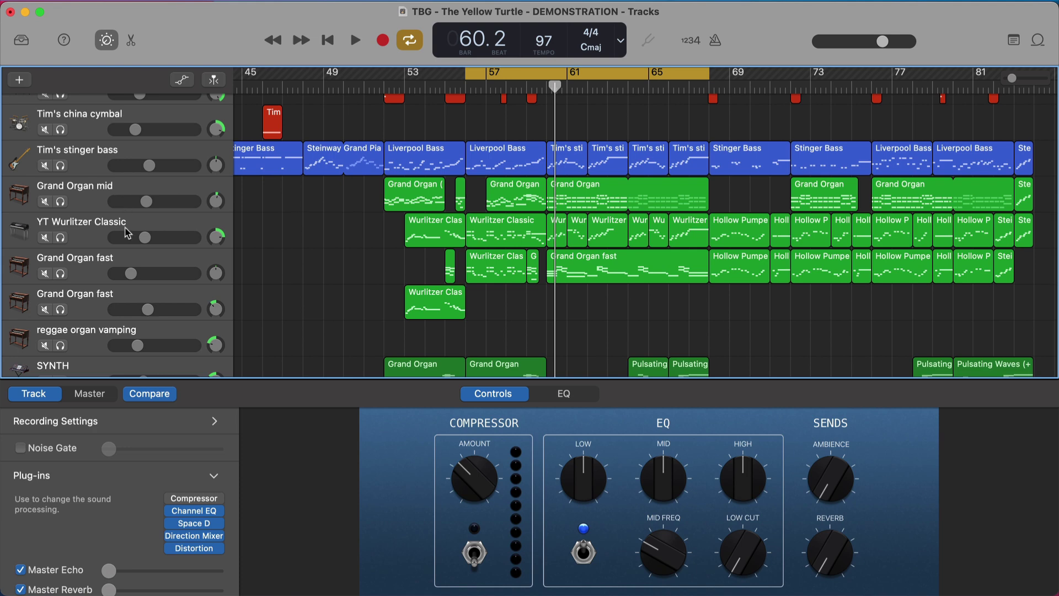
scroll(167, 322, "down", 2)
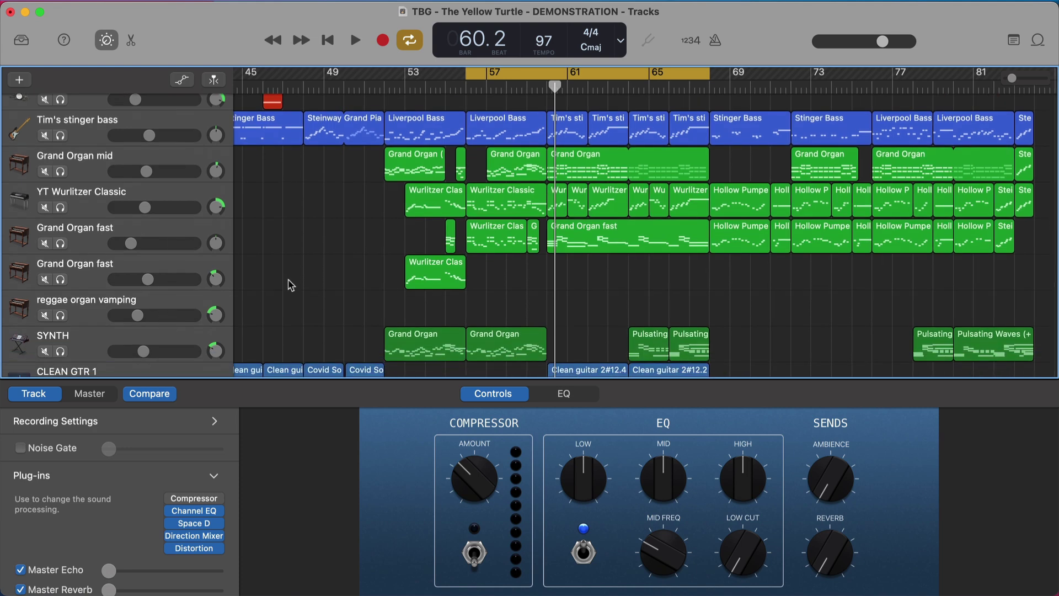
scroll(291, 285, "down", 6)
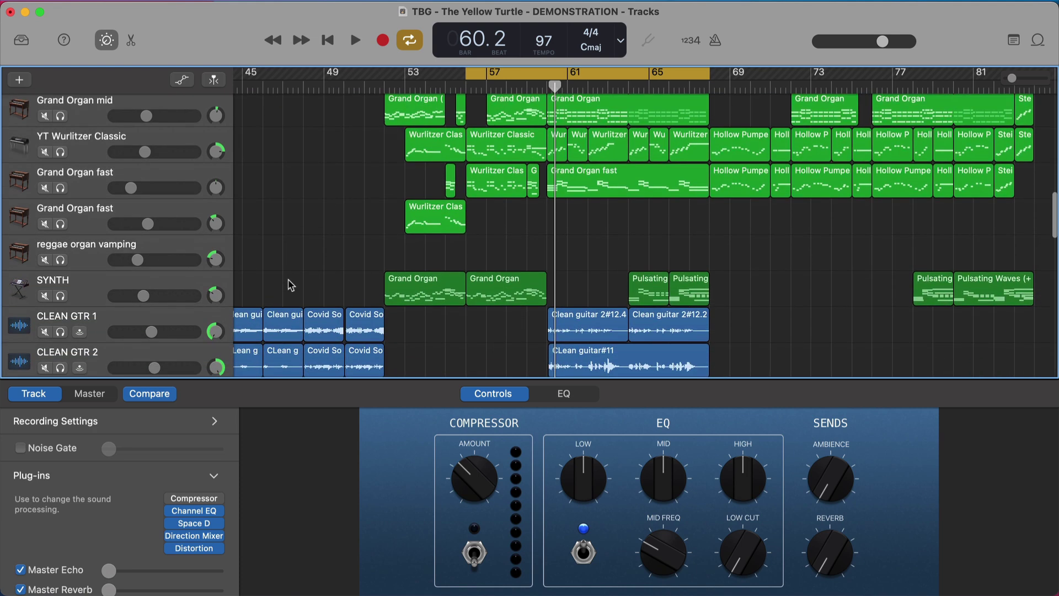
scroll(291, 285, "down", 2)
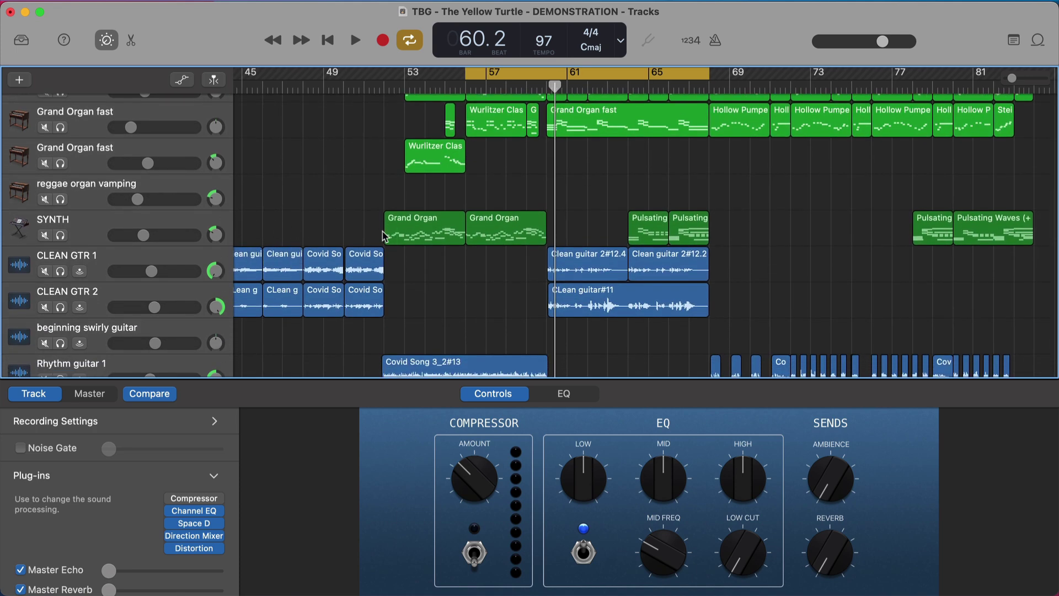
scroll(384, 231, "down", 10)
scroll(612, 259, "up", 2)
Step: Inspect the Channel EQ, BUSTERse and Scheps Omni Channel plug-ins on the master output
left_click(90, 393)
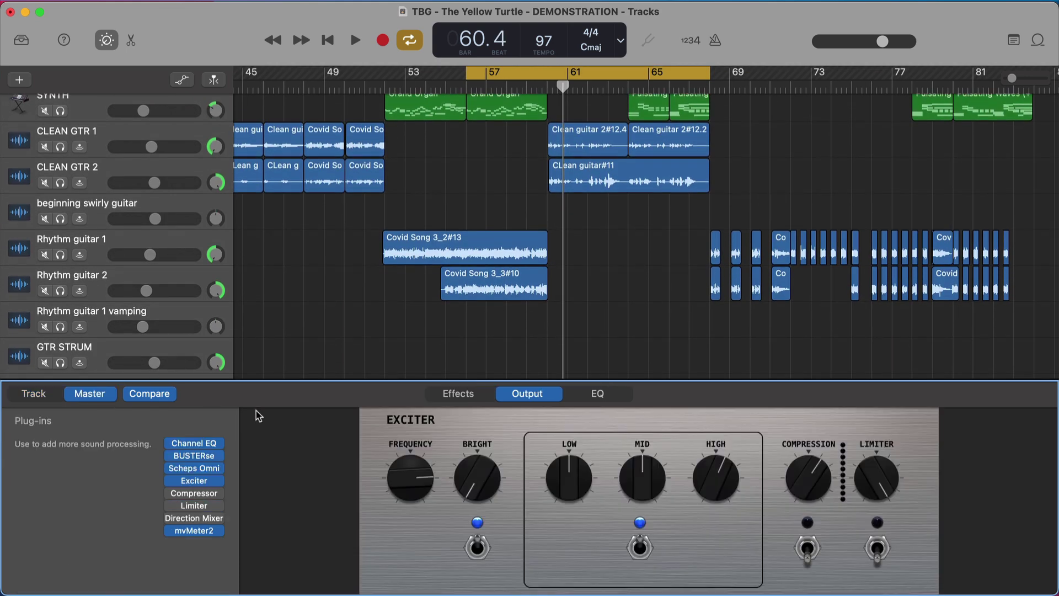
left_click(208, 445)
left_click(201, 446)
left_click(198, 445)
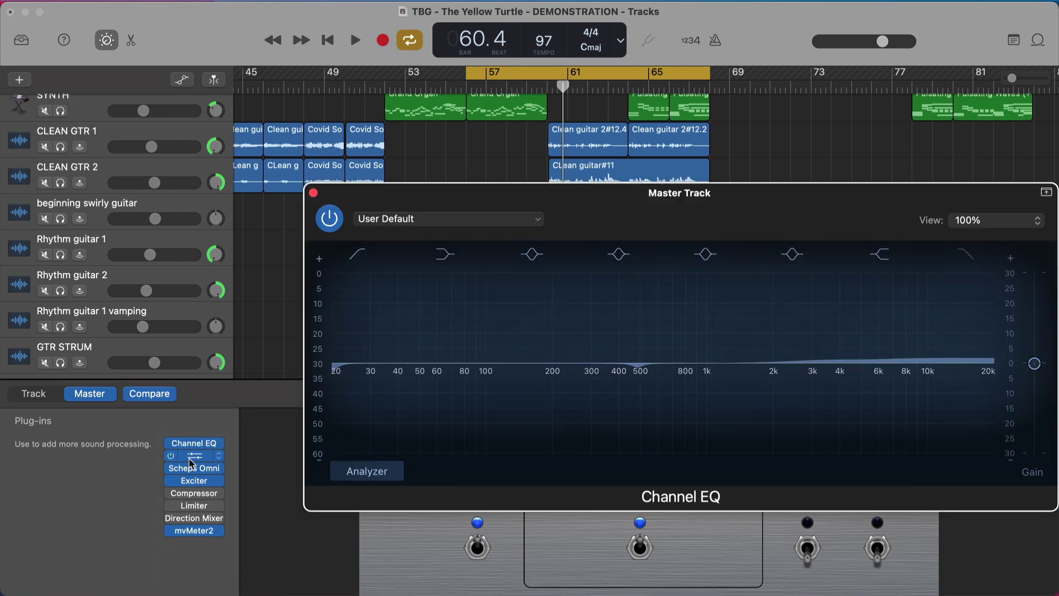
left_click(191, 459)
left_click_drag(467, 218, 592, 98)
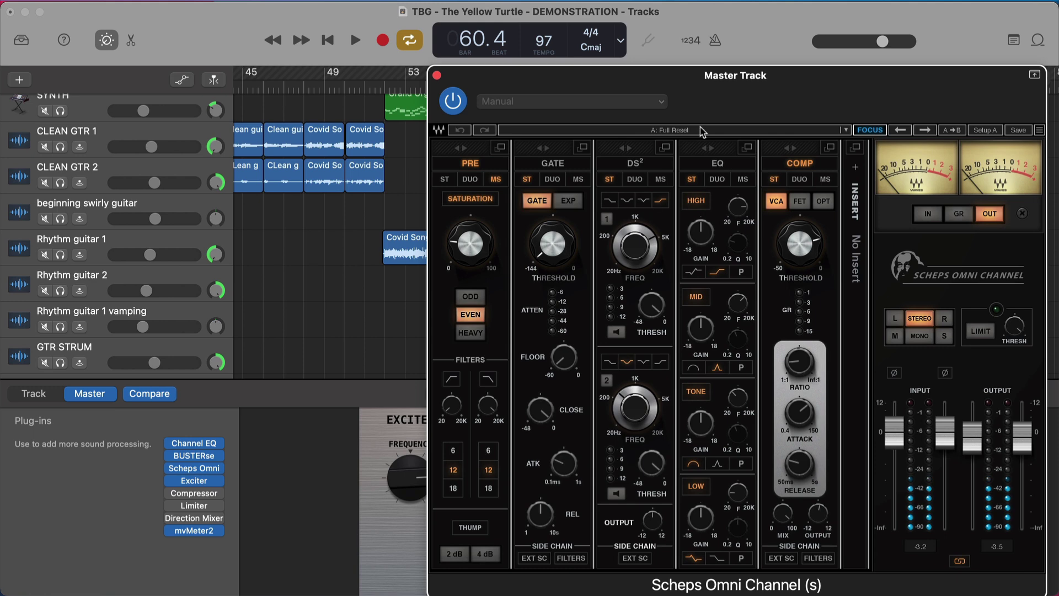
Step: Close the master's Scheps Omni Channel window after viewing it, and inspect the Exciter settings
left_click_drag(720, 100, 634, 88)
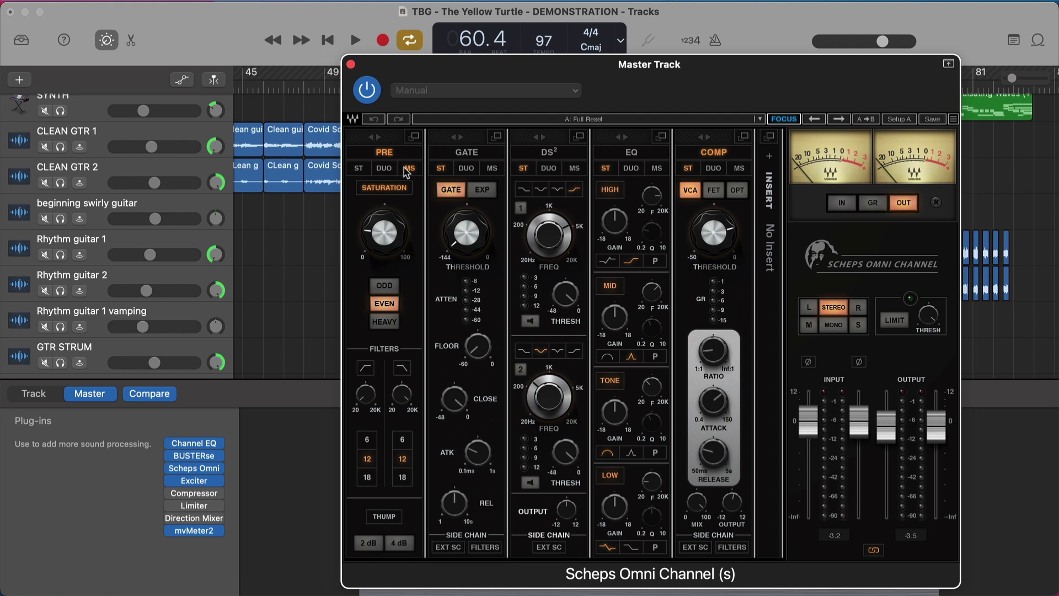
left_click(351, 64)
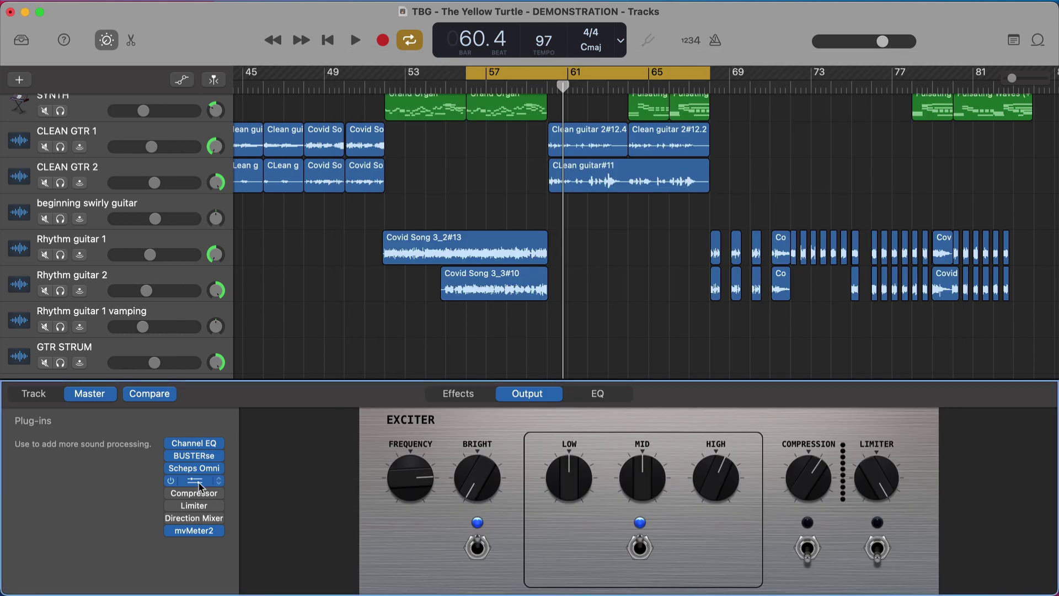
left_click(200, 485)
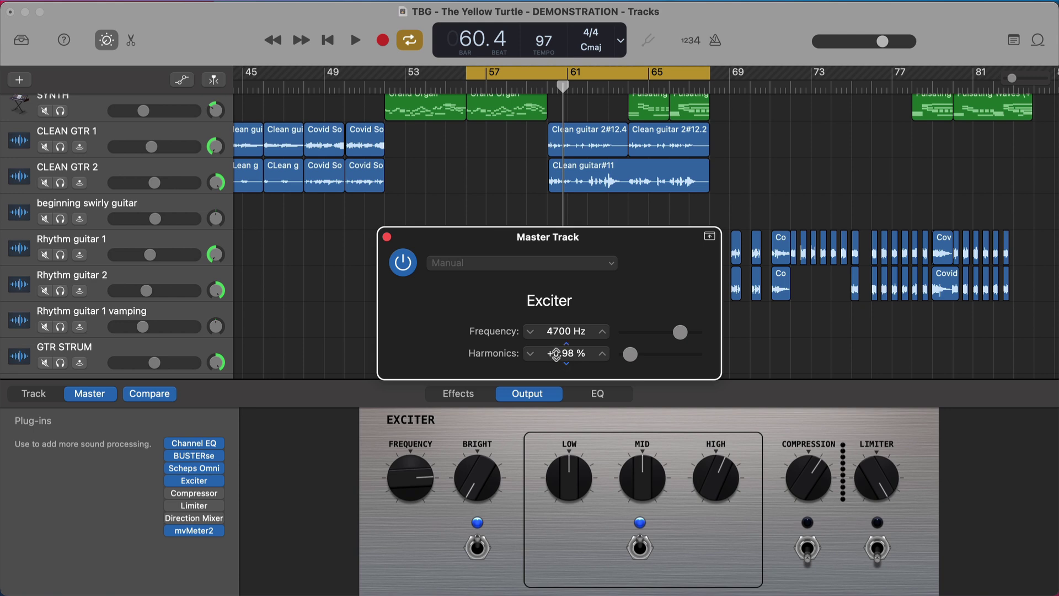
left_click(386, 237)
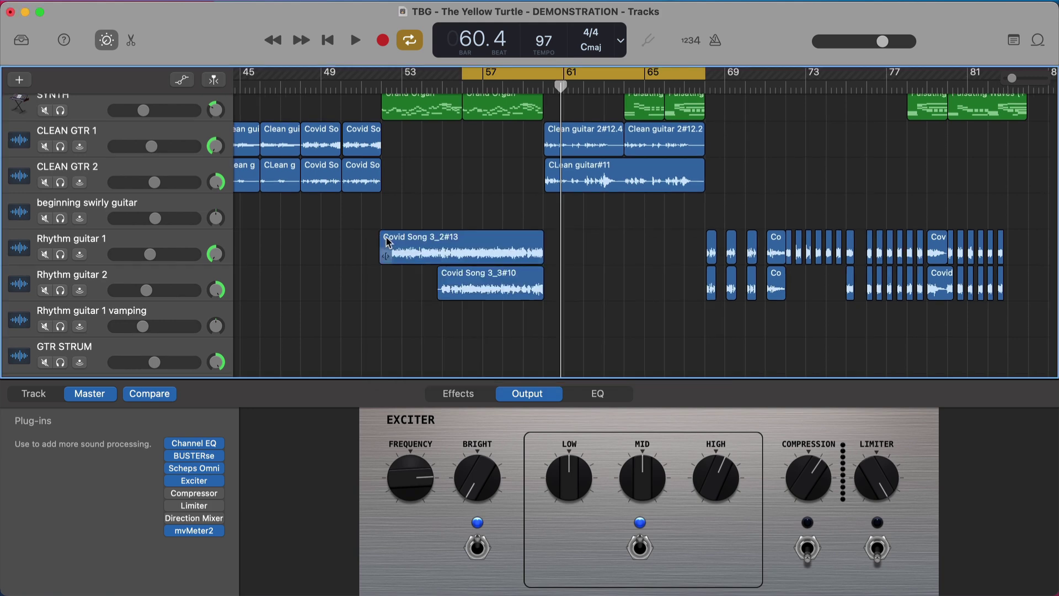
Step: Compare the mix with the master's Channel EQ, BUSTERse, Scheps Omni and Exciter bypassed and enabled during playback, and stop with all four enabled
left_click(176, 444)
key("space")
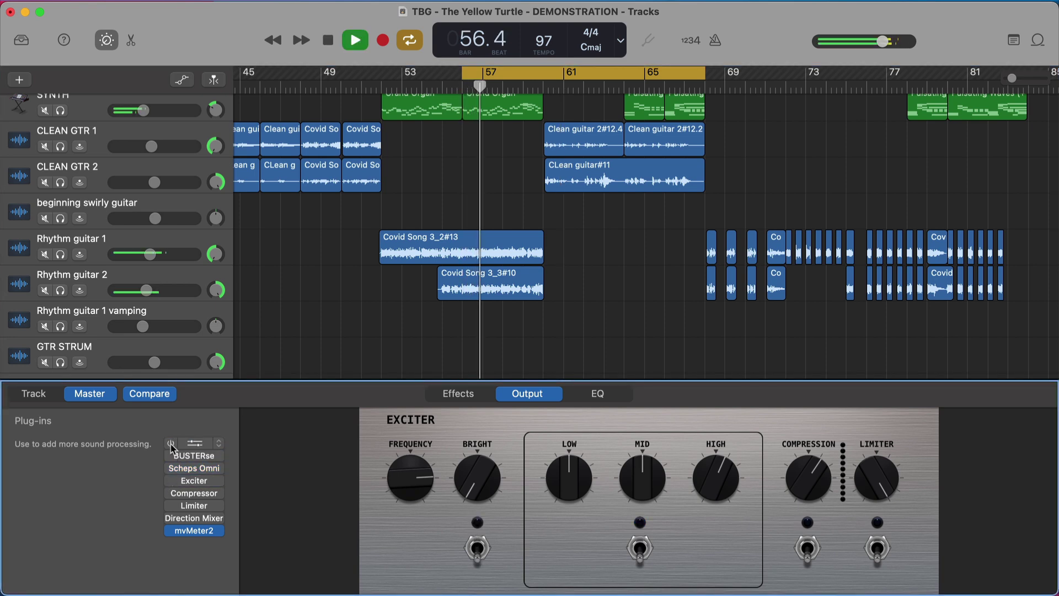
left_click_drag(172, 445, 172, 479)
mouse_move(172, 446)
mouse_move(171, 443)
left_mouse_down()
mouse_move(171, 455)
mouse_move(172, 444)
left_mouse_up()
key("space")
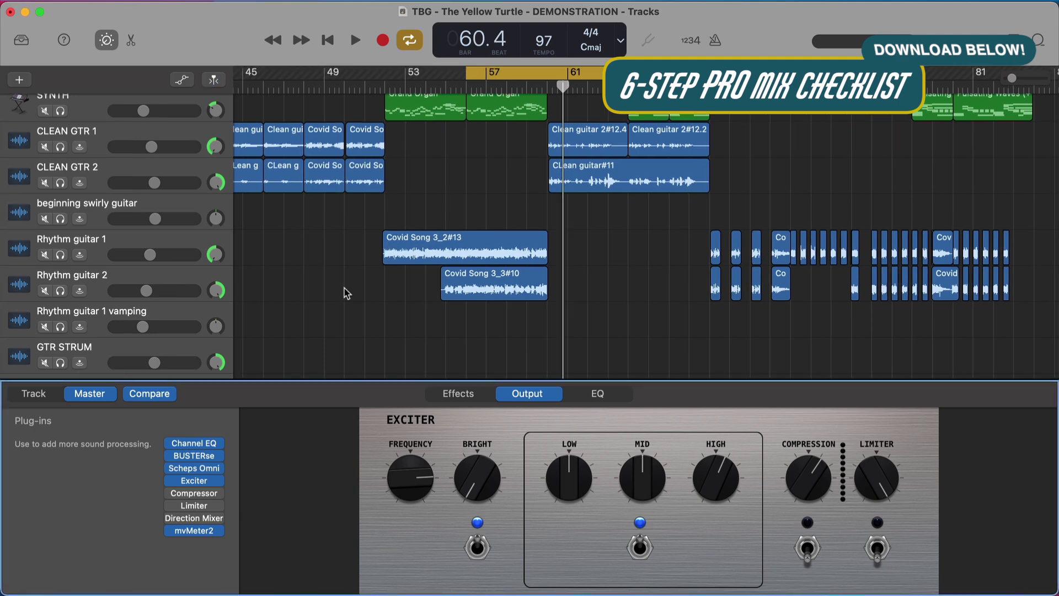
Step: Return to the track plug-ins, select Rhythm guitar 1, and open its Channel EQ in a spot that leaves the track visible
left_click(54, 396)
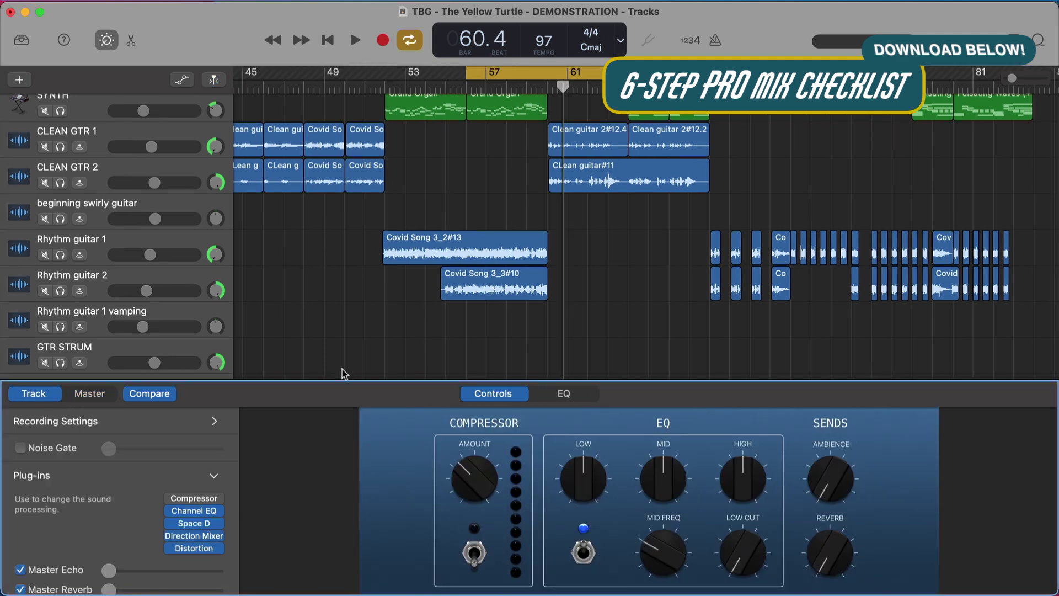
scroll(305, 342, "down", 2)
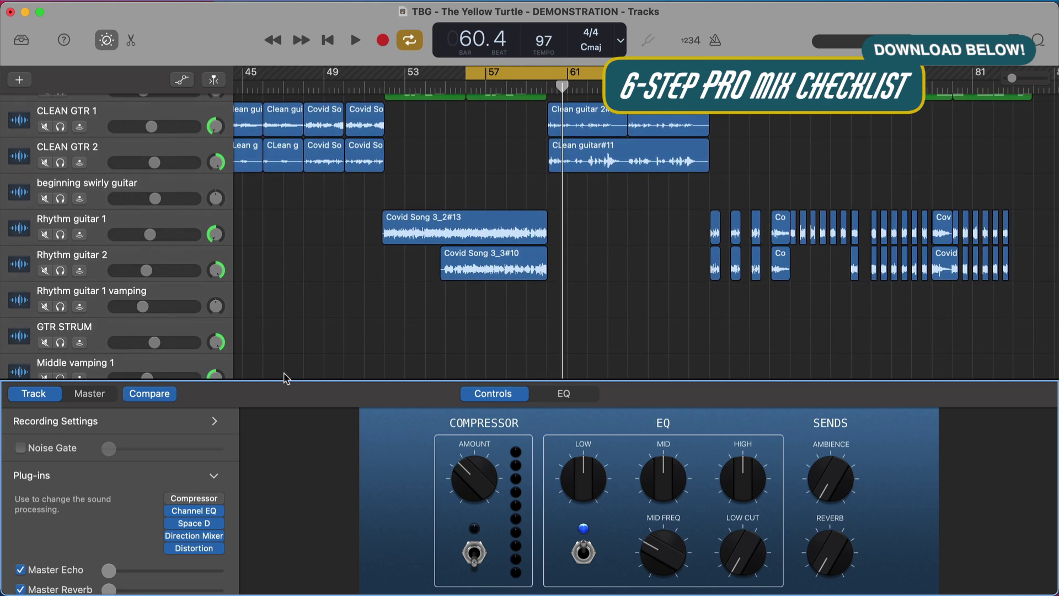
left_click(195, 511)
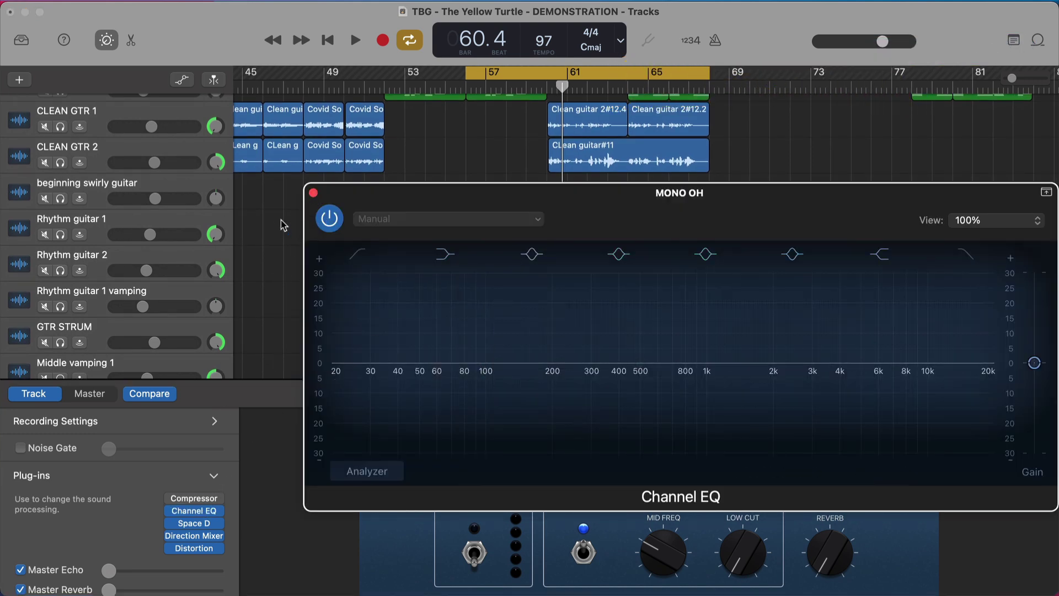
scroll(236, 239, "down", 1)
left_click(118, 223)
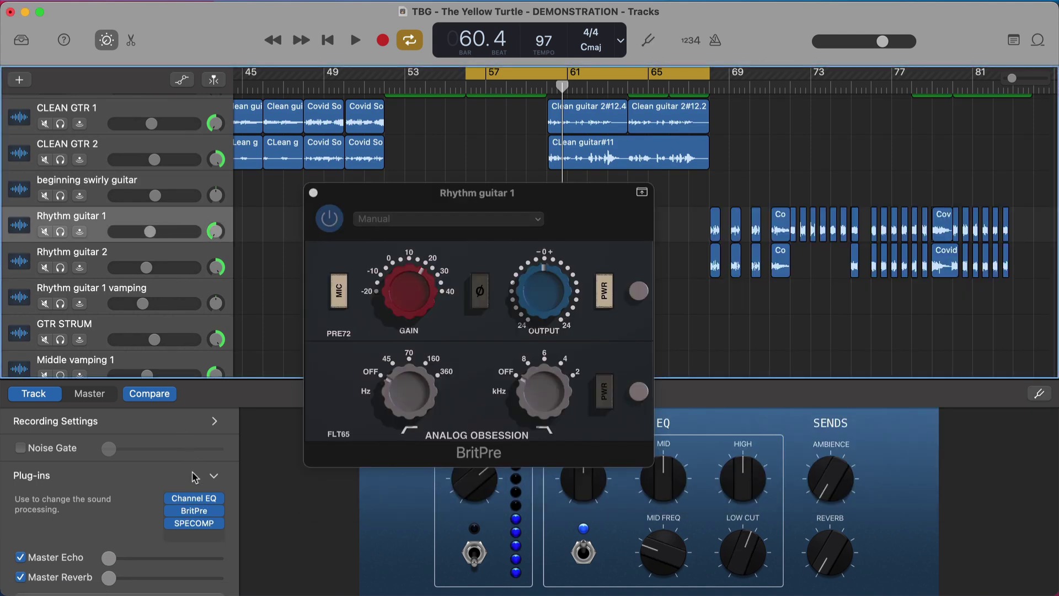
left_click(201, 500)
left_click_drag(628, 184, 572, 218)
scroll(493, 148, "down", 5)
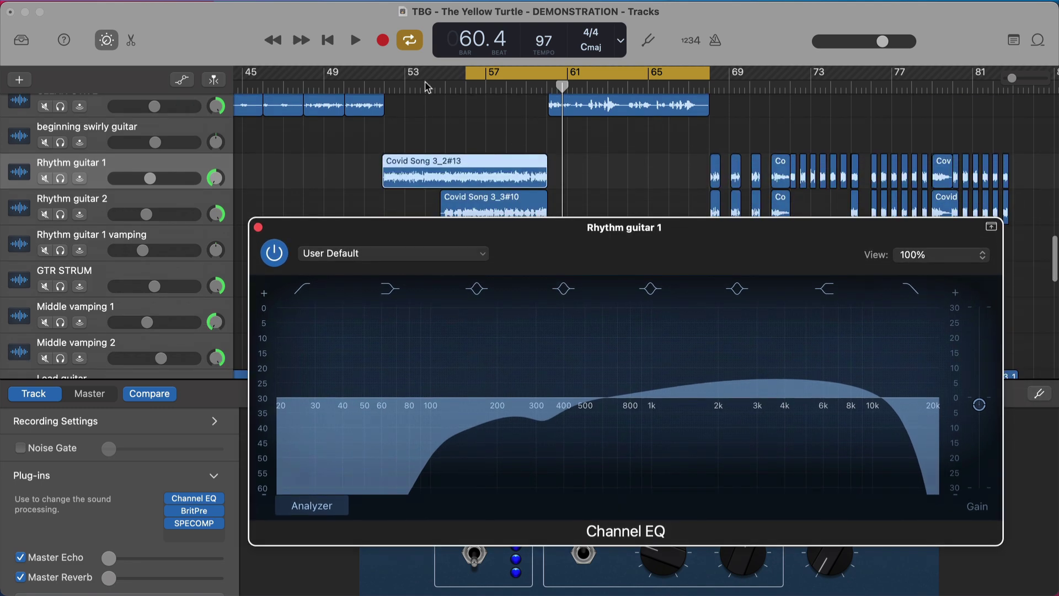
Step: Play Rhythm guitar 1 in solo with its Channel EQ bypassed and enabled, stop playback, close the EQ and clear the solo
key("space")
left_click(61, 179)
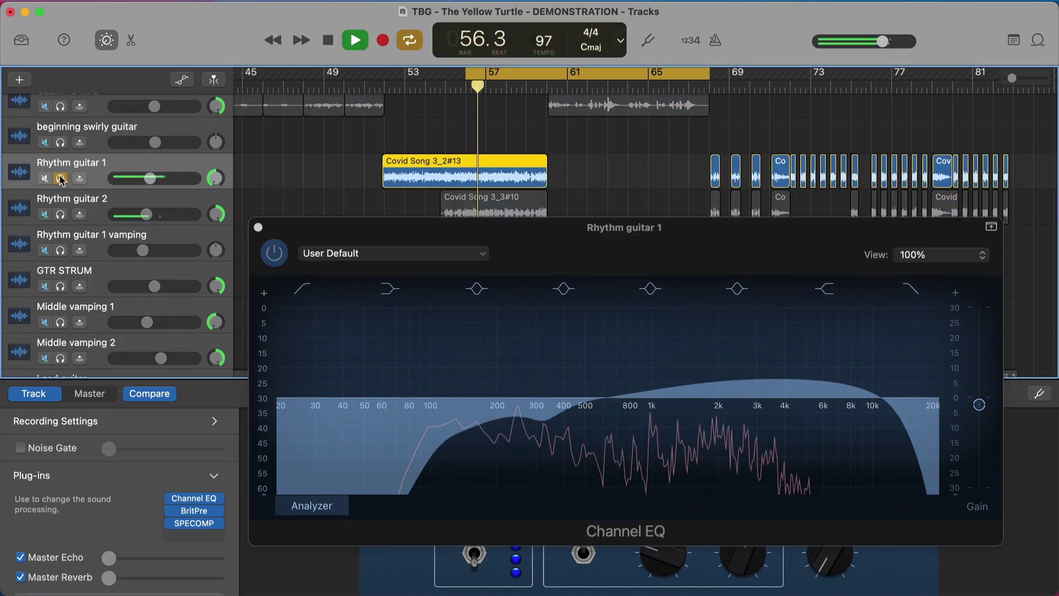
left_click(274, 252)
left_click(275, 251)
left_click(277, 248)
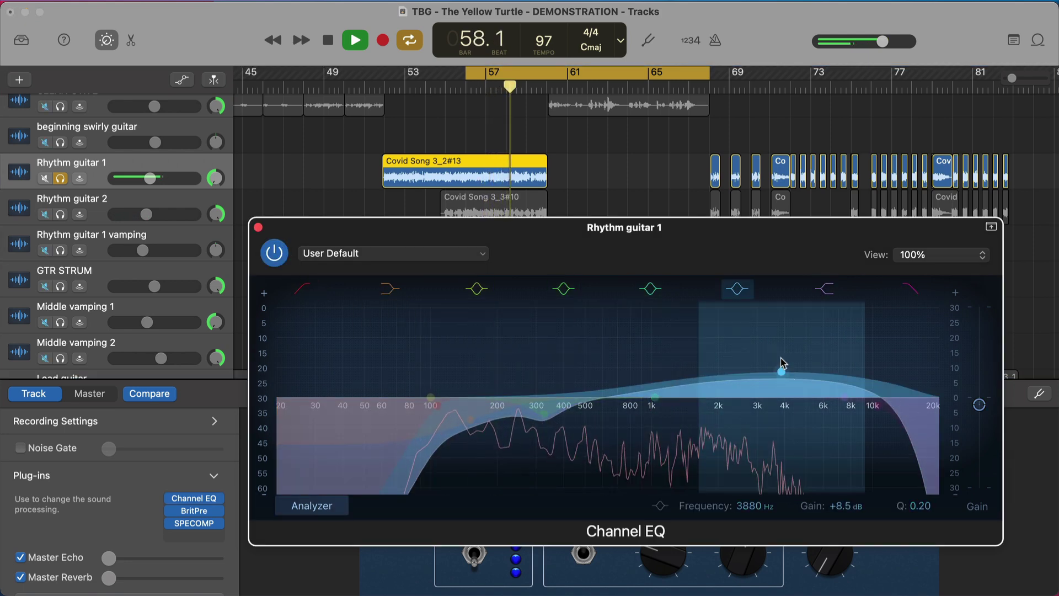
key("space")
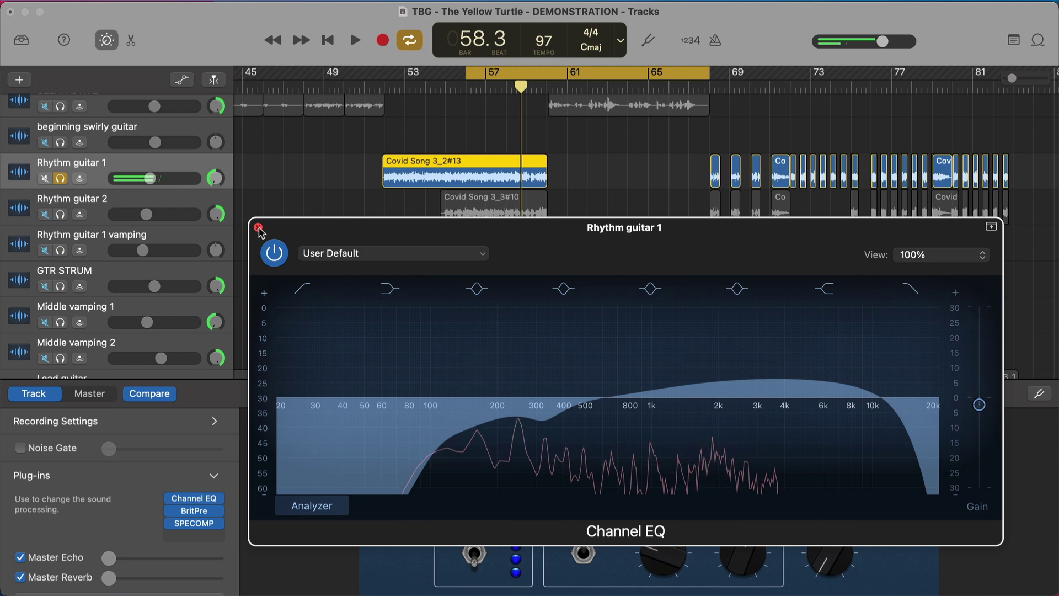
left_click(258, 227)
left_click(61, 180)
Step: Turn off the cycle range and place the playhead at bar 46, with the CHANTER tracks in view
scroll(432, 338, "down", 4)
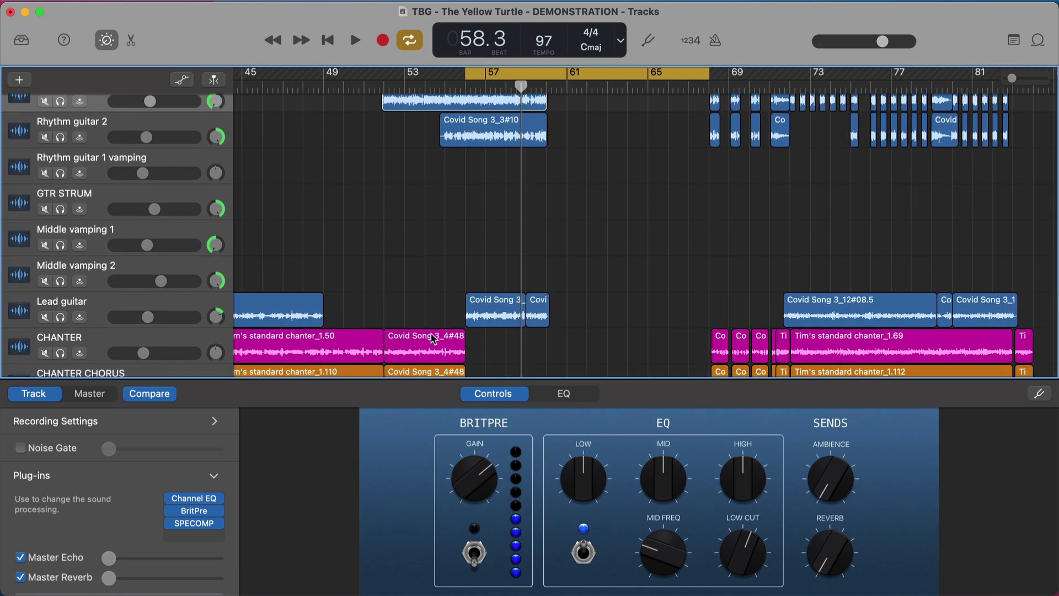
scroll(432, 338, "down", 6)
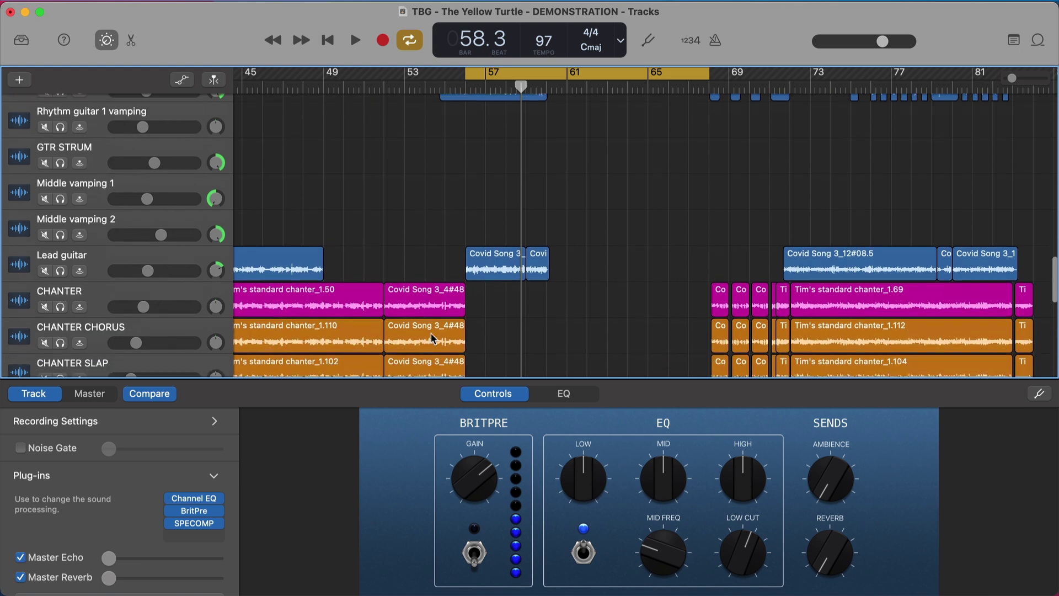
scroll(432, 338, "down", 1)
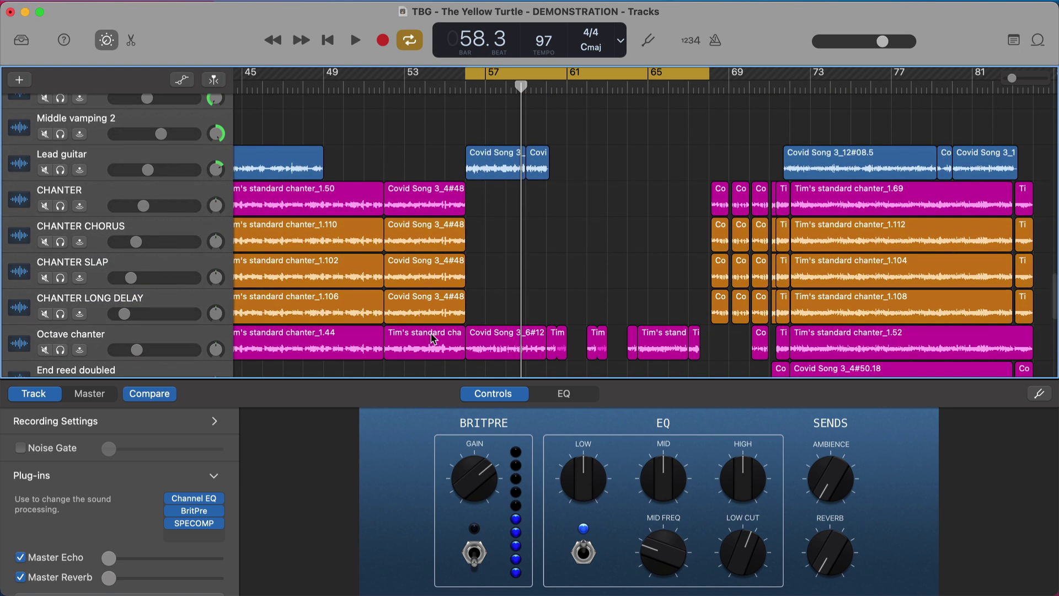
scroll(433, 336, "down", 2)
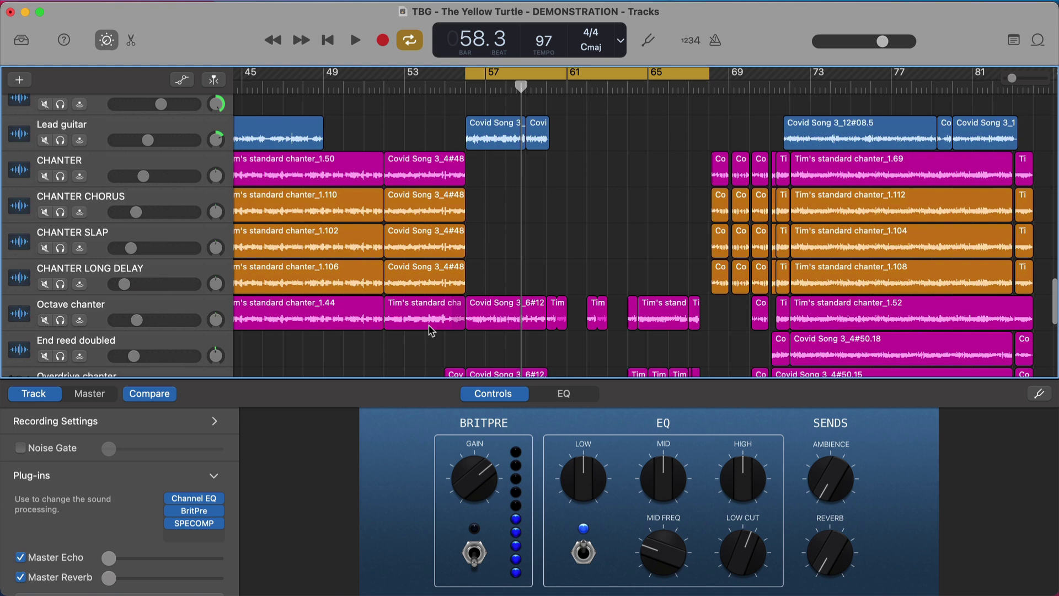
scroll(431, 329, "left", 3)
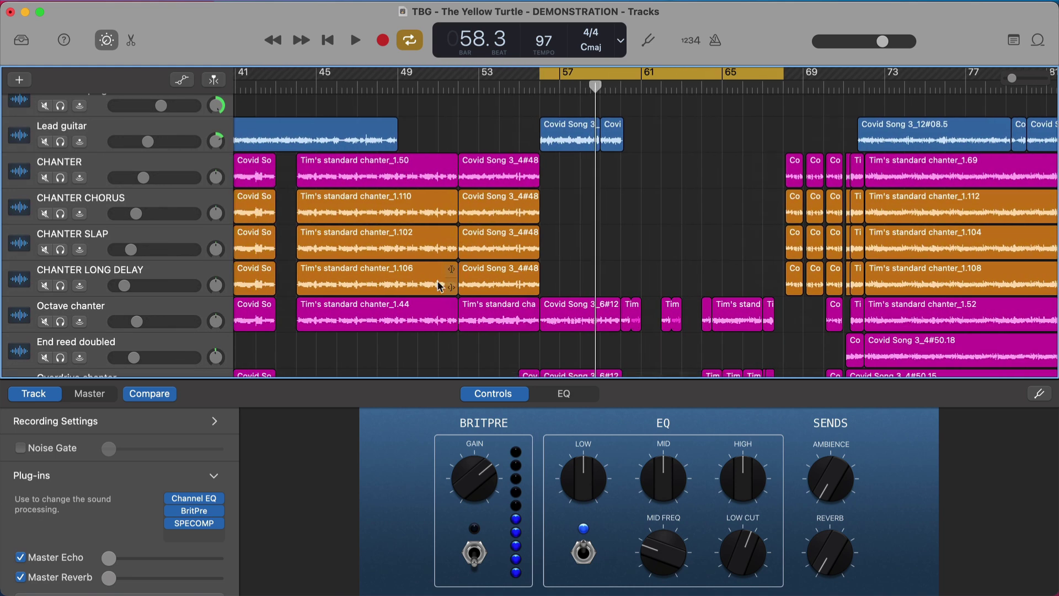
scroll(438, 285, "down", 1)
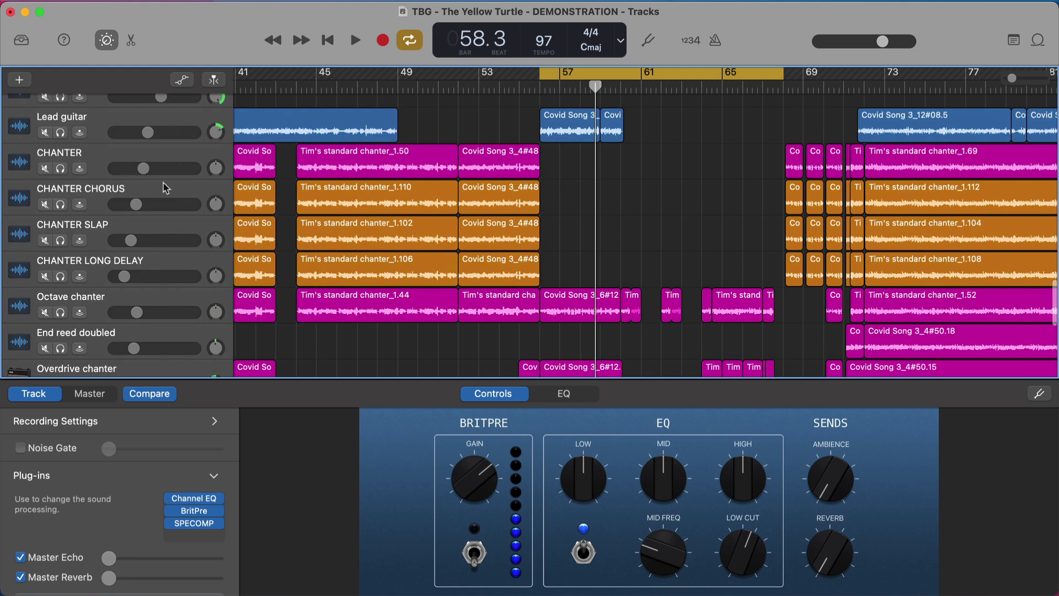
key("c")
scroll(418, 113, "left", 2)
left_click(371, 88)
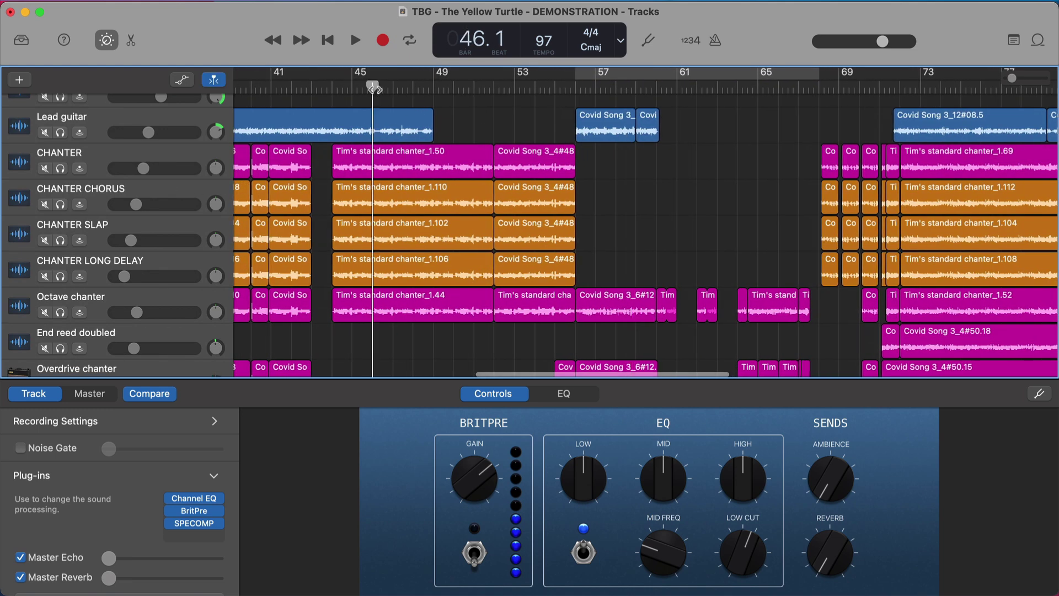
Step: Start playback from bar 46 and solo the CHANTER track
scroll(357, 100, "left", 2)
key("space")
left_click(150, 154)
scroll(150, 154, "left", 2)
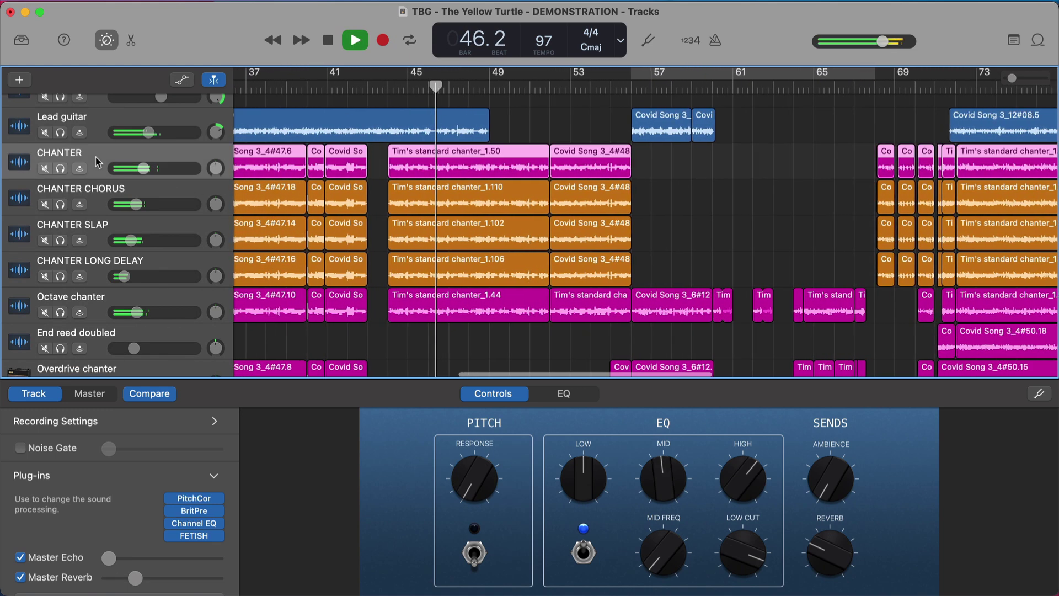
key("s")
scroll(96, 208, "left", 3)
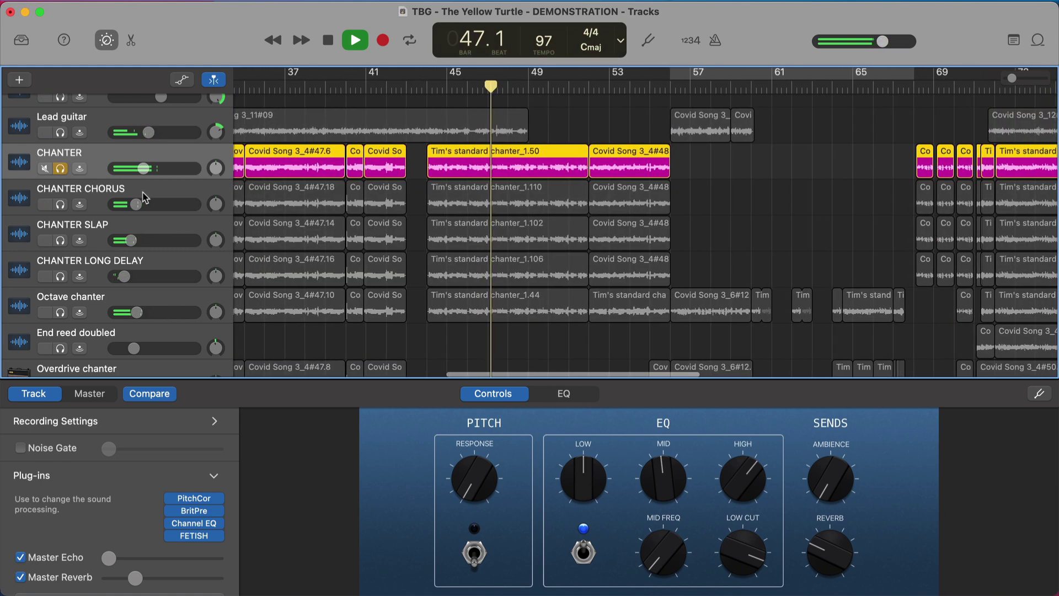
Step: Switch the solo from CHANTER to CHANTER CHORUS during playback, and add CHANTER SLAP, CHANTER and CHANTER LONG DELAY to the solo one at a time
left_click(88, 207)
left_click(60, 204)
left_click(60, 168)
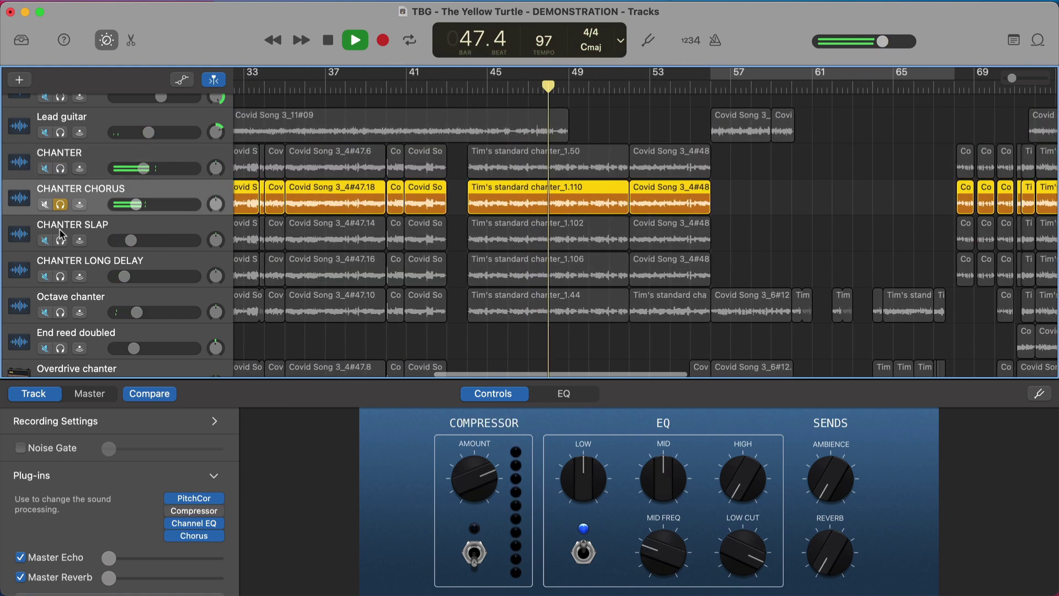
left_click(60, 240)
scroll(66, 240, "right", 2)
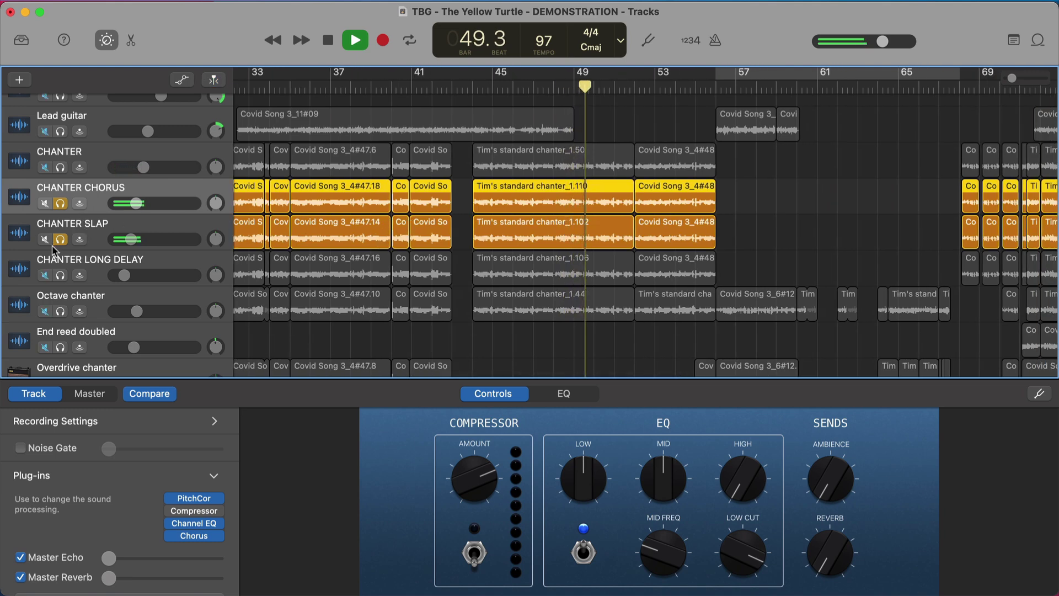
left_click(60, 167)
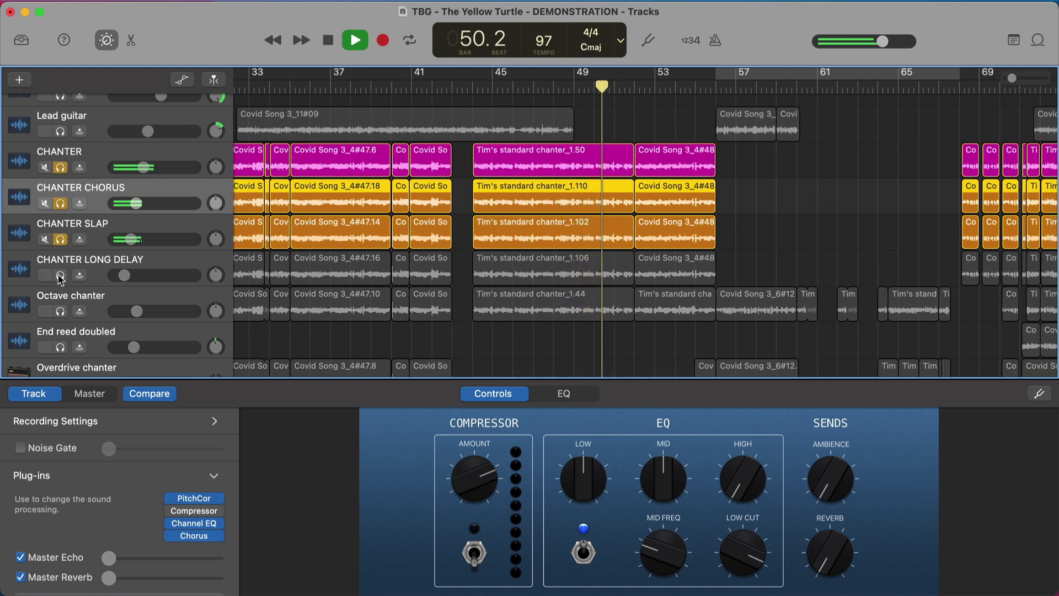
left_click(60, 275)
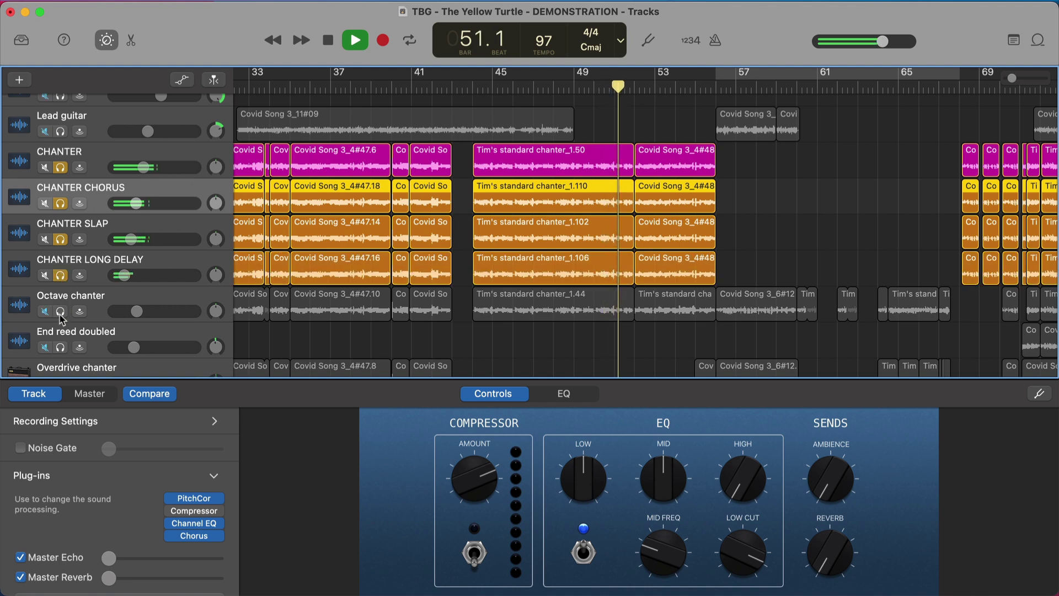
Step: Compare CHANTER soloed alone and together with its chorus, slap and long delay tracks, clear all four solos and stop playback
key("space")
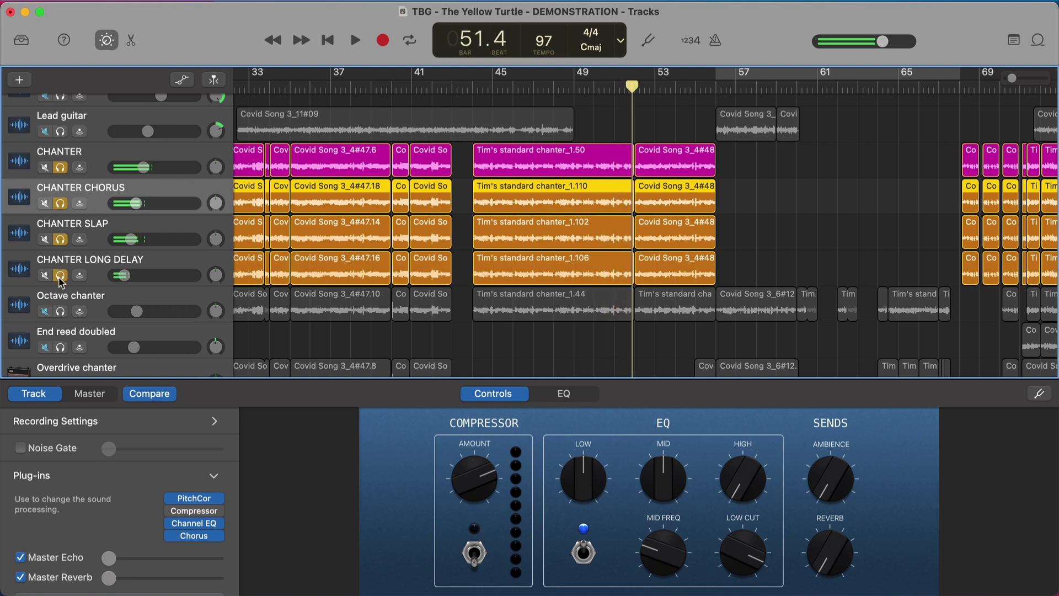
left_click_drag(60, 207, 60, 275)
key("space")
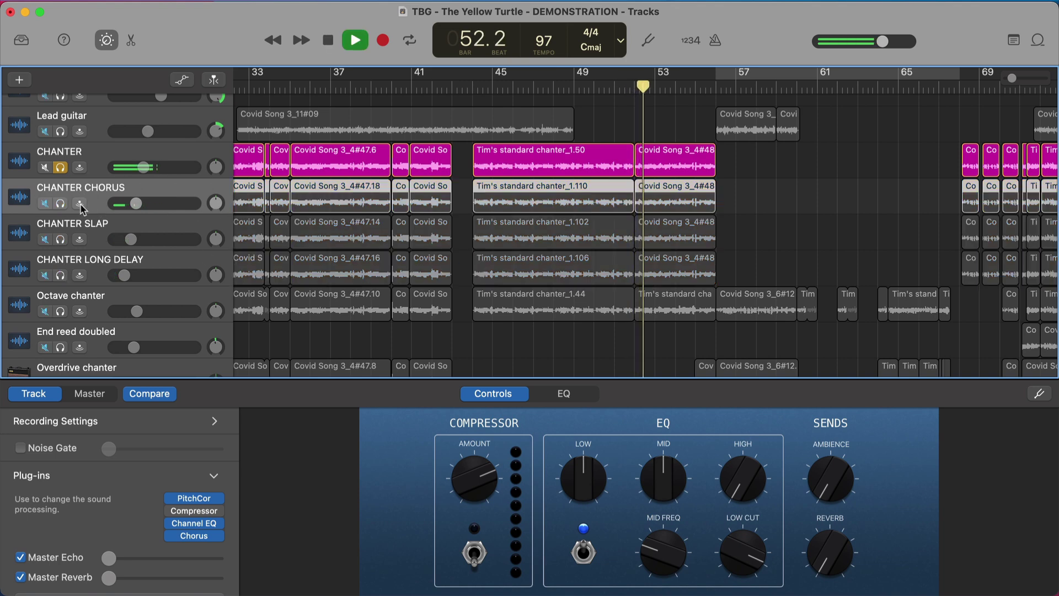
left_click_drag(60, 203, 60, 275)
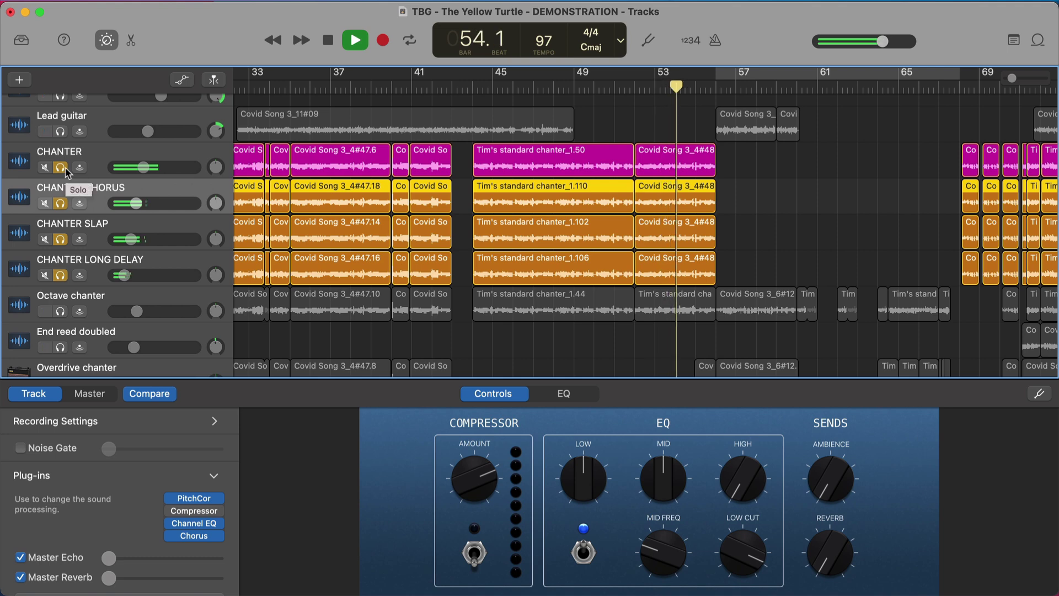
left_click_drag(61, 167, 60, 275)
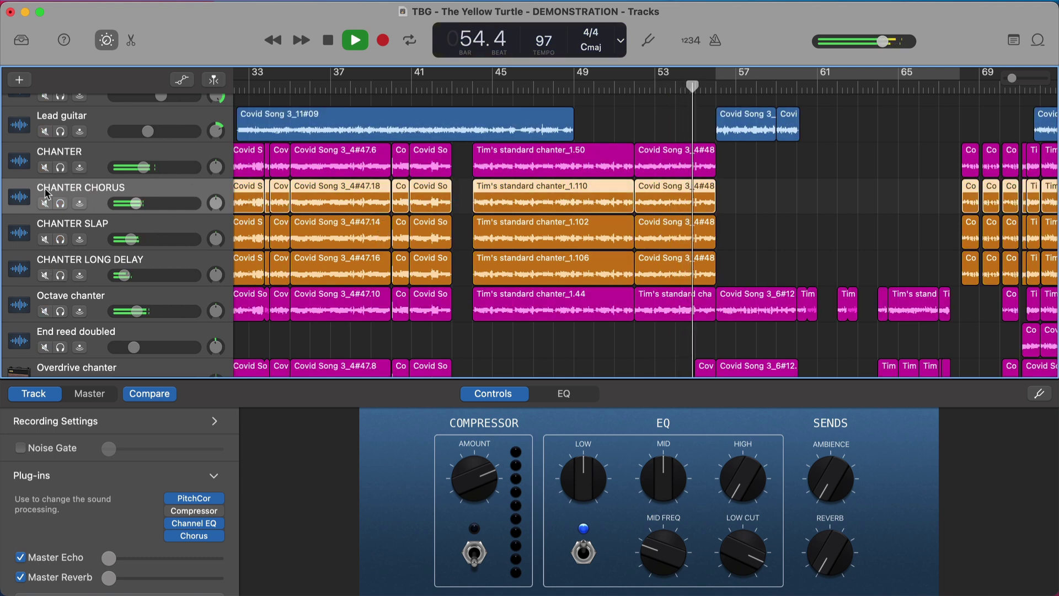
scroll(401, 242, "right", 3)
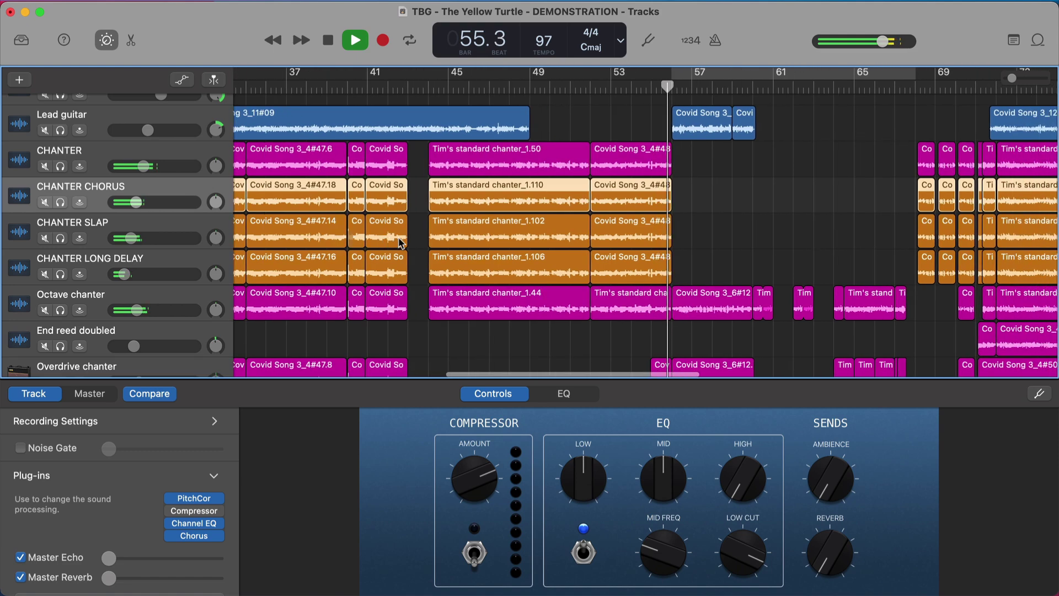
key("space")
Step: Look over the drum ambience tracks from OHs to MONO OH, and return to the CHANTER tracks
scroll(400, 242, "up", 2)
scroll(400, 242, "up", 15)
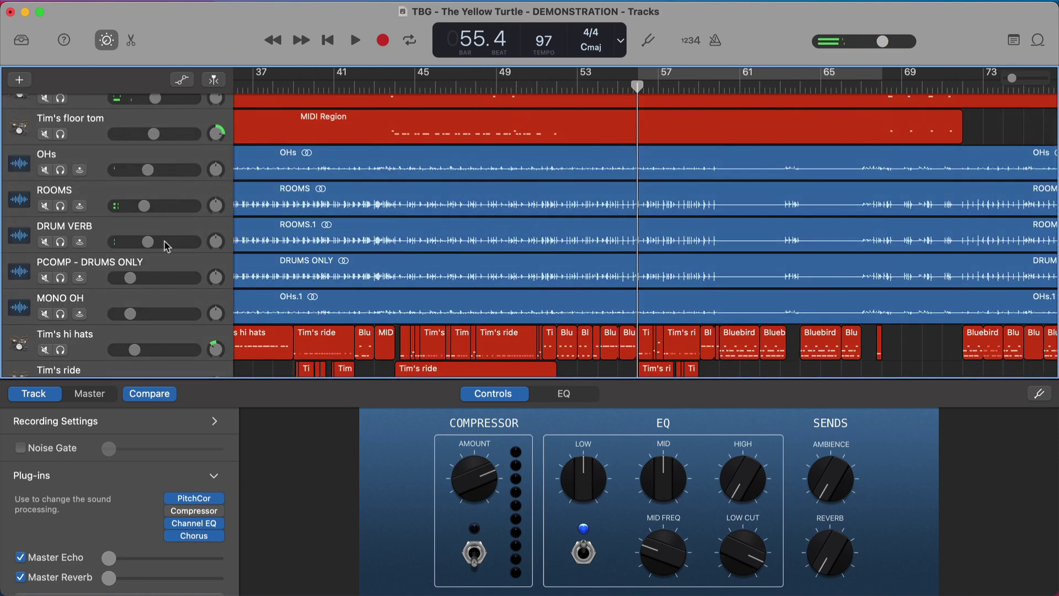
scroll(571, 199, "down", 15)
scroll(572, 199, "down", 5)
scroll(451, 263, "down", 10)
scroll(451, 263, "down", 1)
scroll(436, 242, "right", 2)
scroll(419, 221, "up", 3)
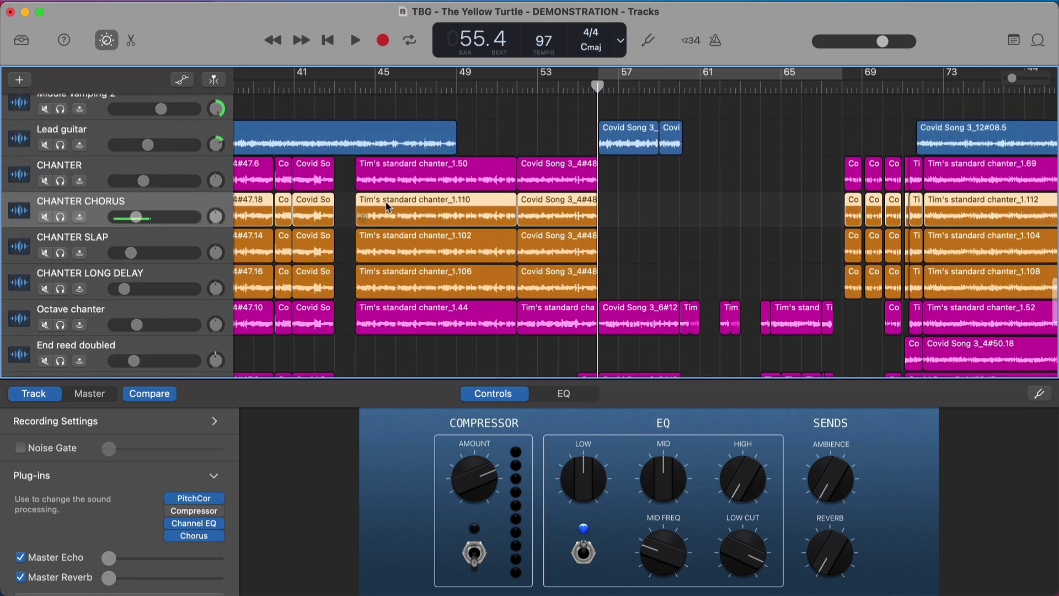
scroll(521, 252, "down", 1)
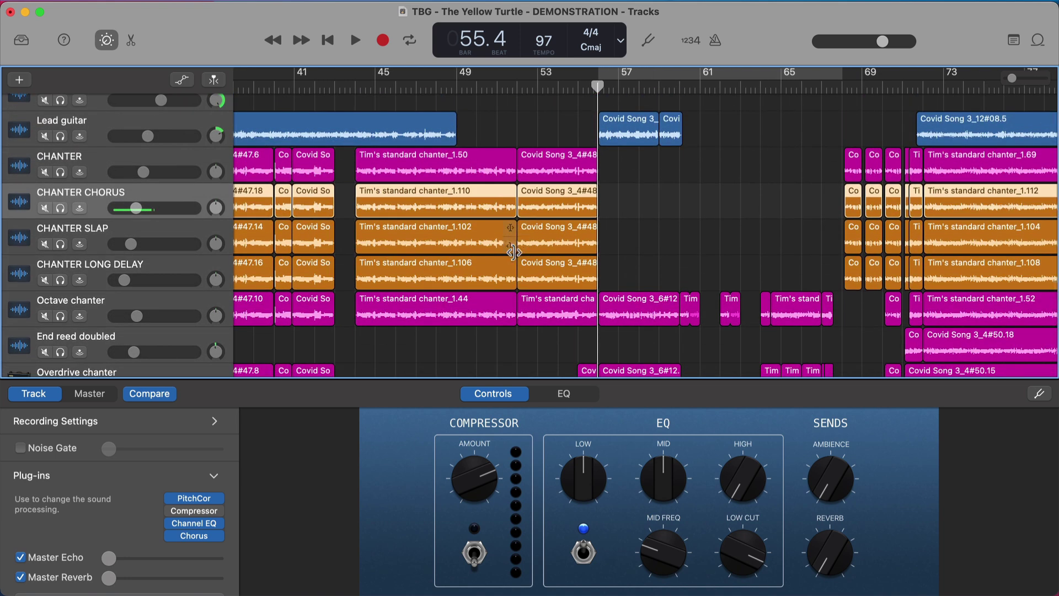
Step: Turn the cycle range on, zoom out to the whole song, and show track automation with End reed doubled's pan curve in view
scroll(520, 211, "right", 3)
key("c")
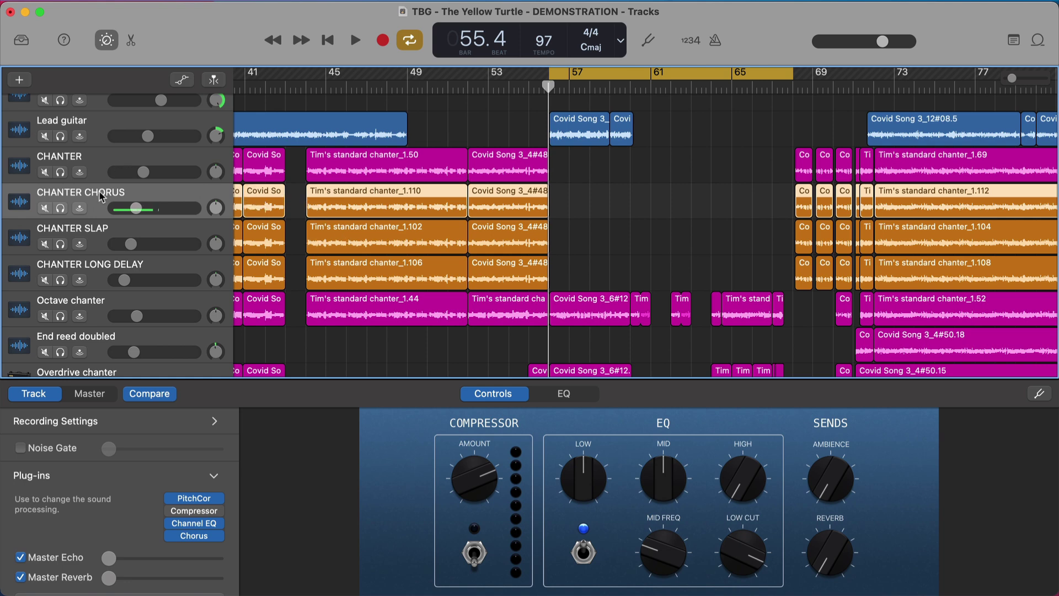
scroll(511, 211, "right", 3)
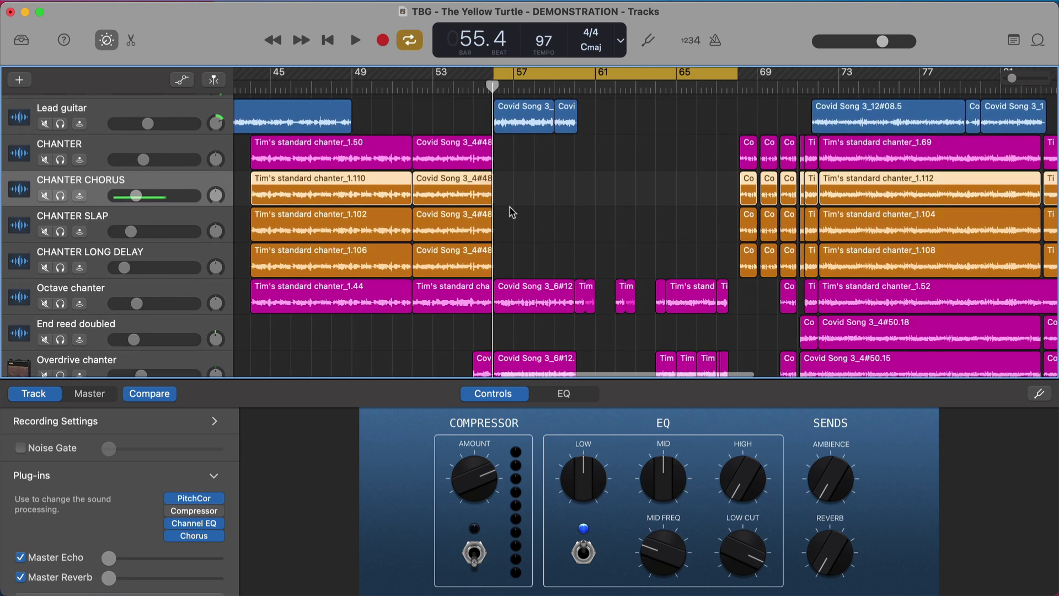
scroll(511, 211, "down", 3)
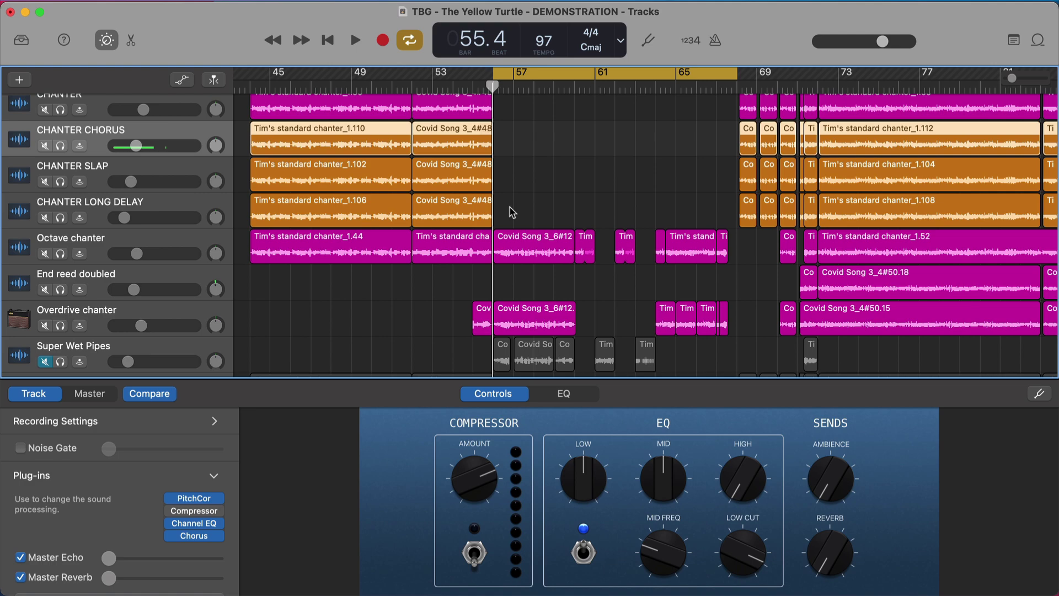
key("super+Left")
key("super+Left")
key("super+Left")
key("a")
scroll(511, 212, "down", 5)
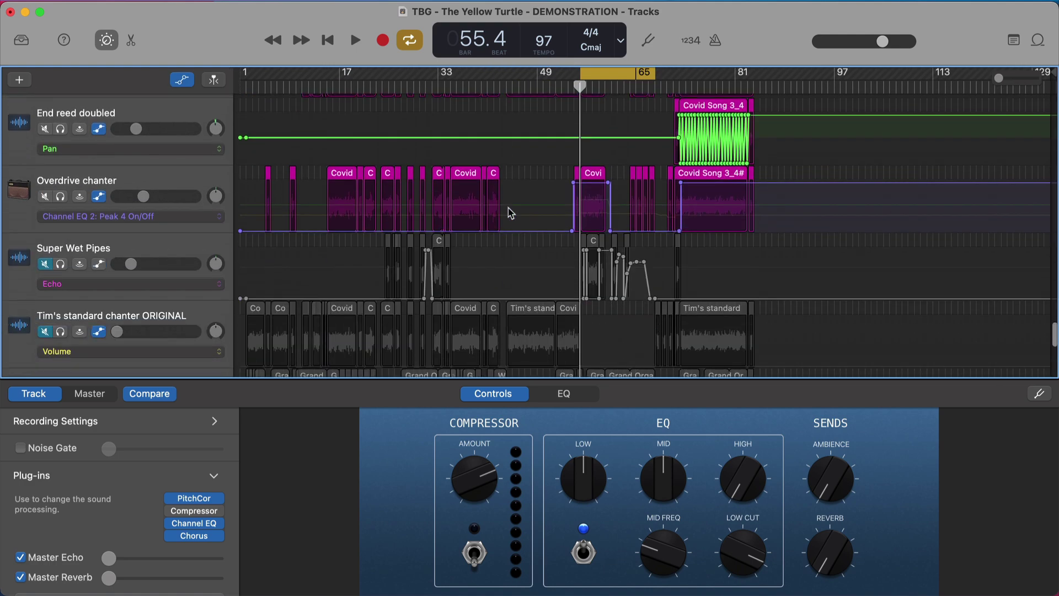
scroll(510, 213, "up", 2)
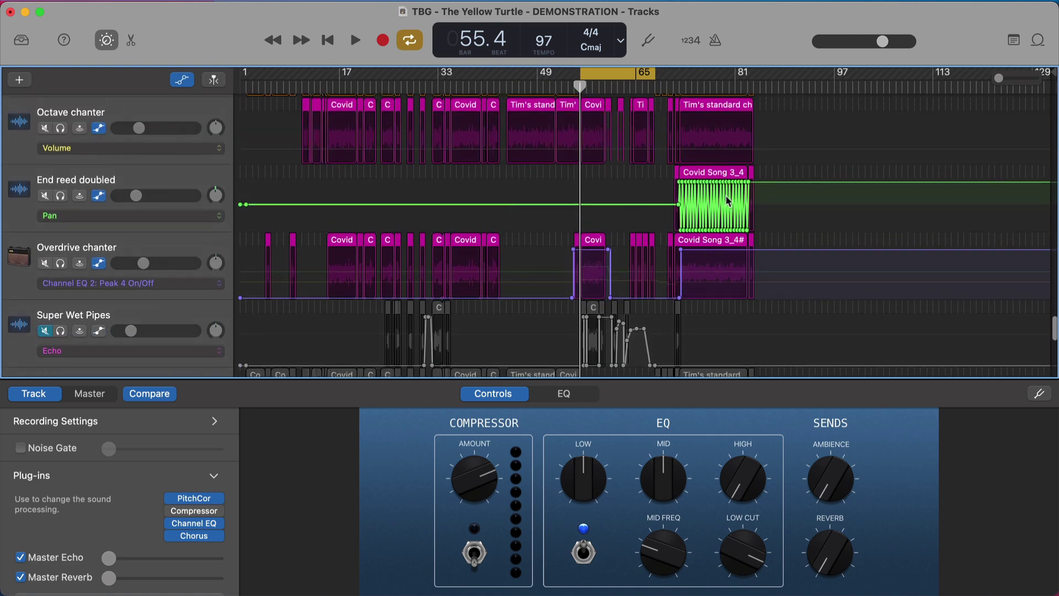
Step: Turn off the cycle range, play from bar 72 through the pan automation, and briefly solo End reed doubled
key("c")
left_click(679, 84)
key("space")
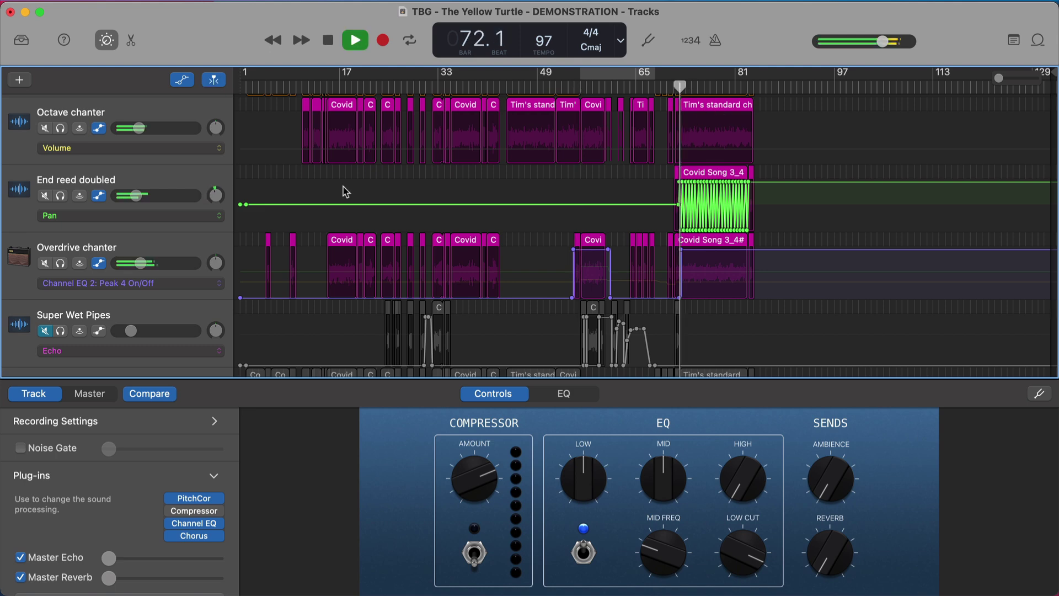
left_click(60, 200)
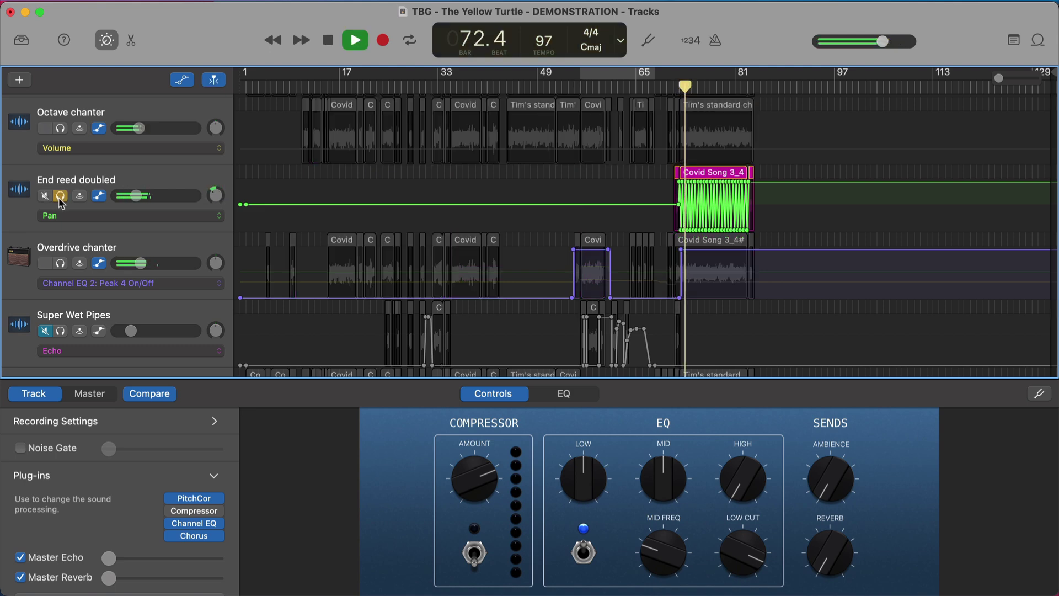
left_click(60, 200)
Step: Find Grand Organ mid's pan automation, play it from bar 62, and briefly solo the track
scroll(624, 268, "up", 10)
scroll(625, 269, "up", 15)
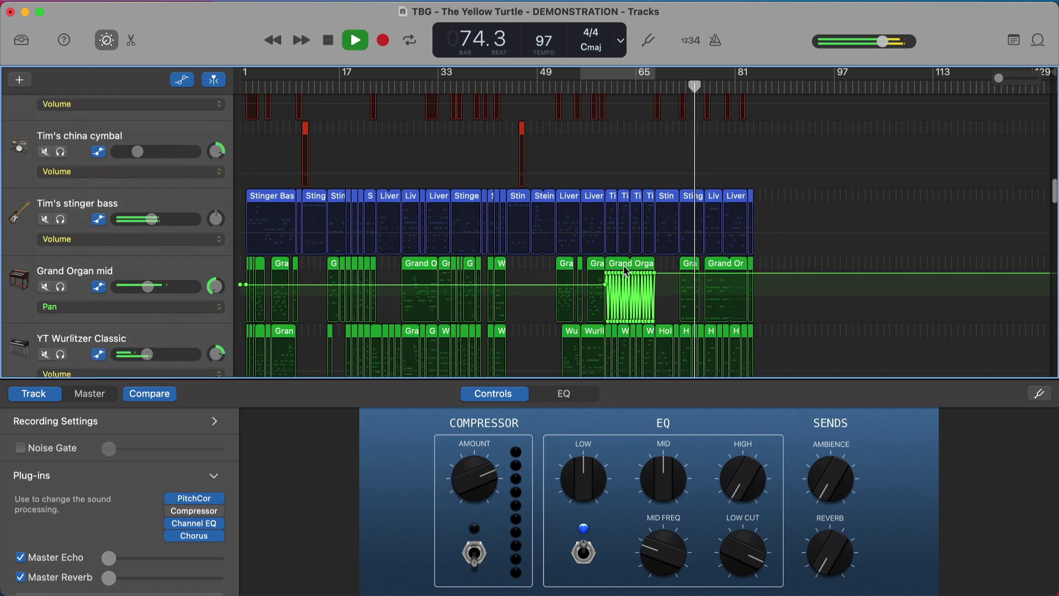
left_click(619, 88)
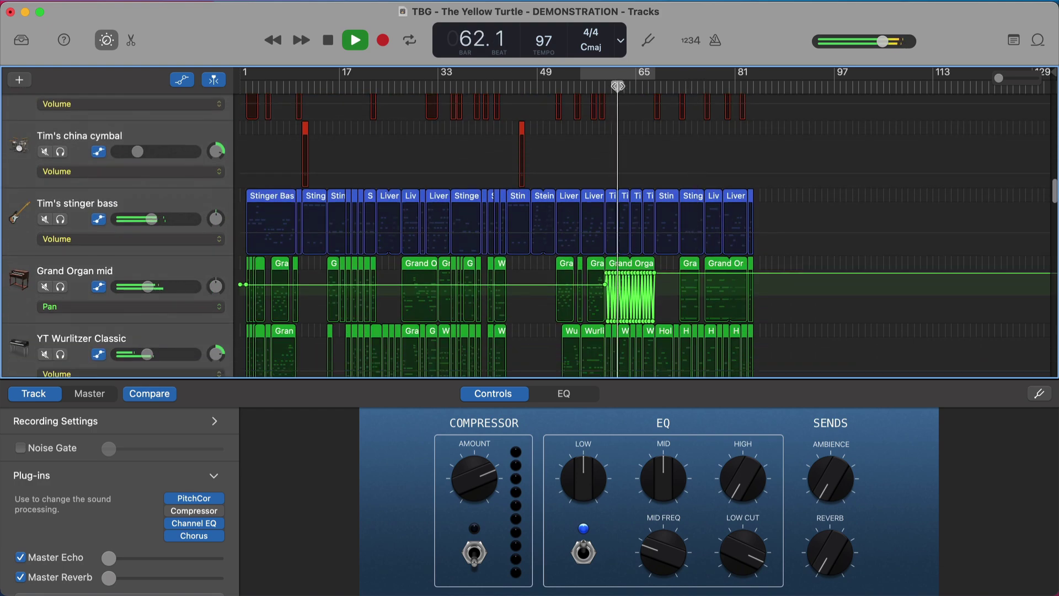
left_click(61, 287)
left_click(62, 289)
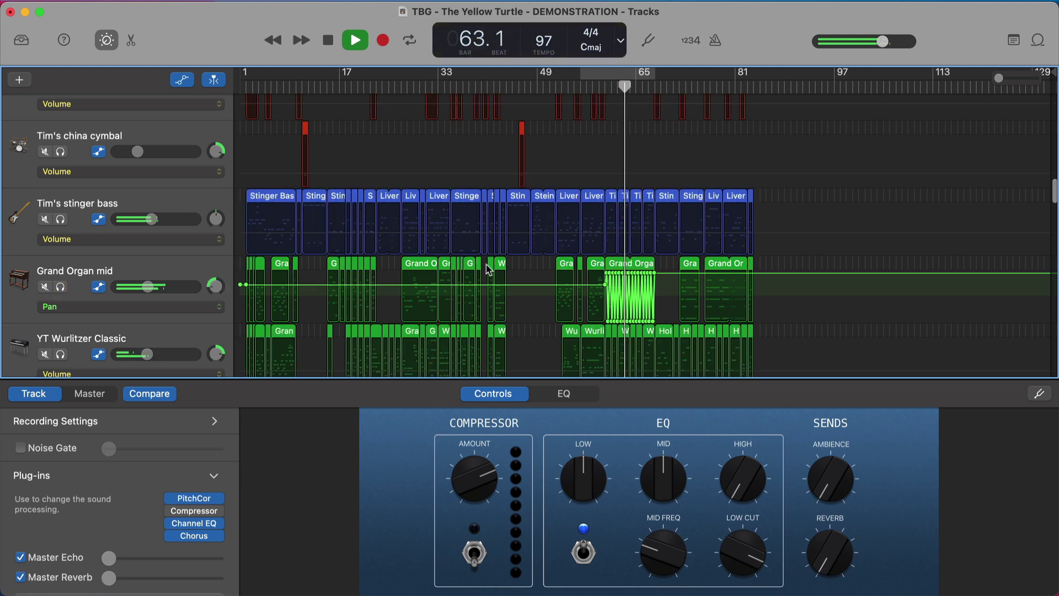
Step: Zoom in on the PCOMP - DRUMS ONLY volume automation, stop playback with the playhead at bar 63, and turn on the cycle range
scroll(473, 283, "up", 2)
scroll(473, 282, "up", 10)
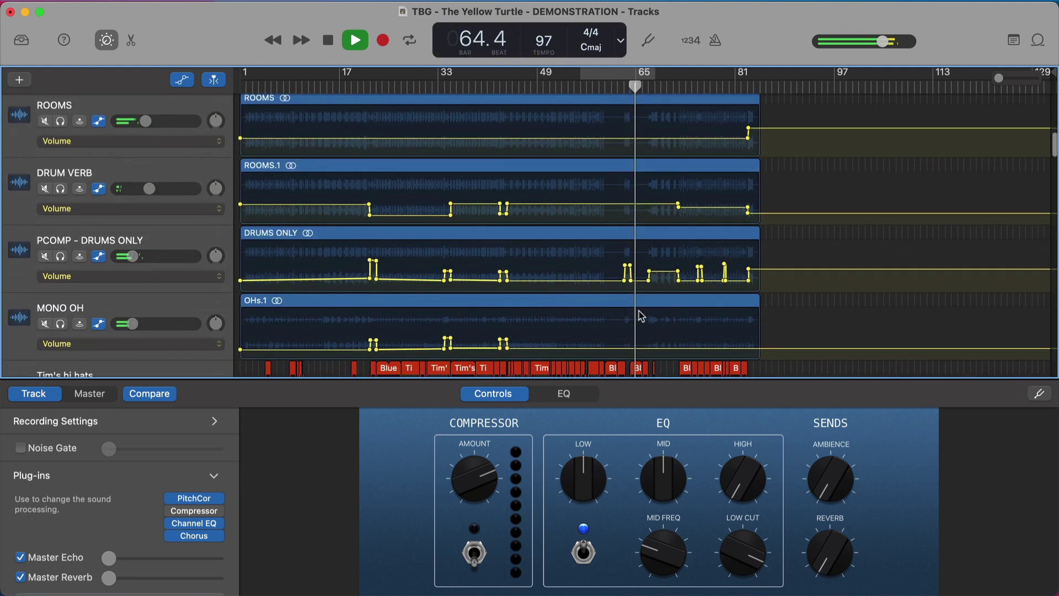
scroll(538, 263, "up", 1)
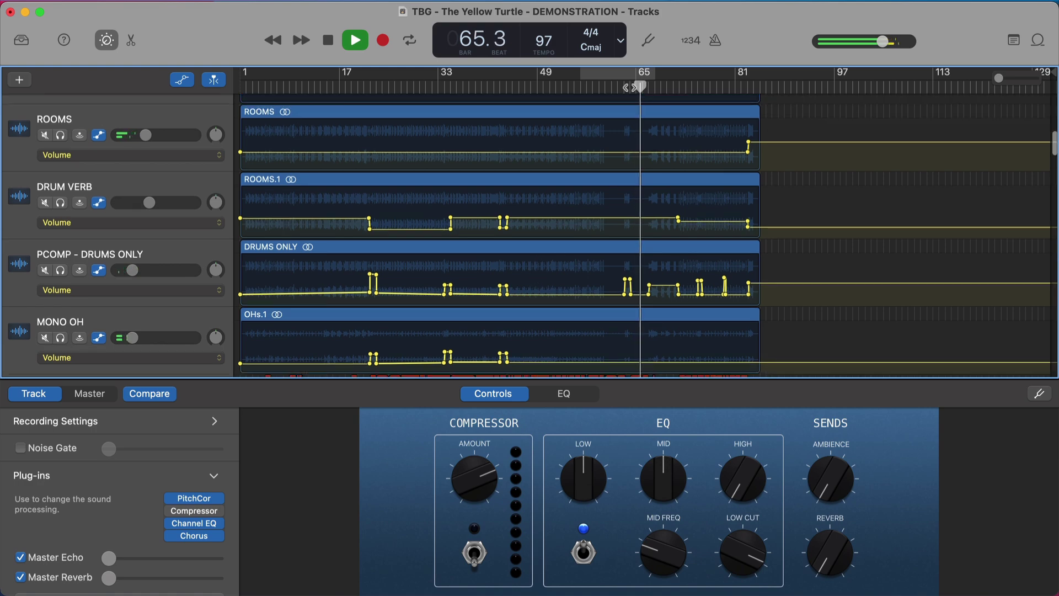
key("super+Right")
key("super+Right")
key("super+Right")
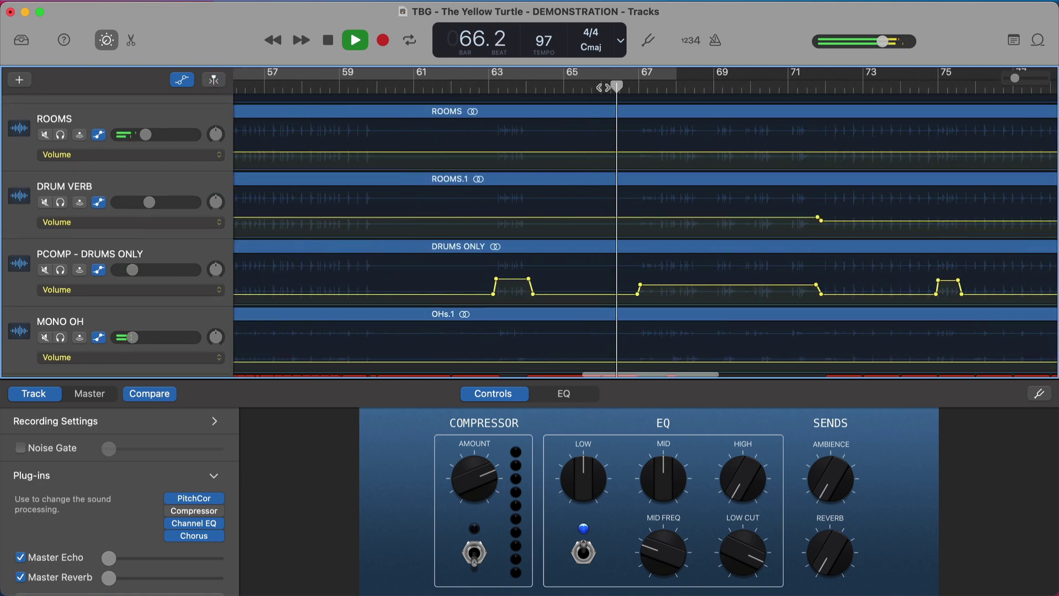
key("space")
key("c")
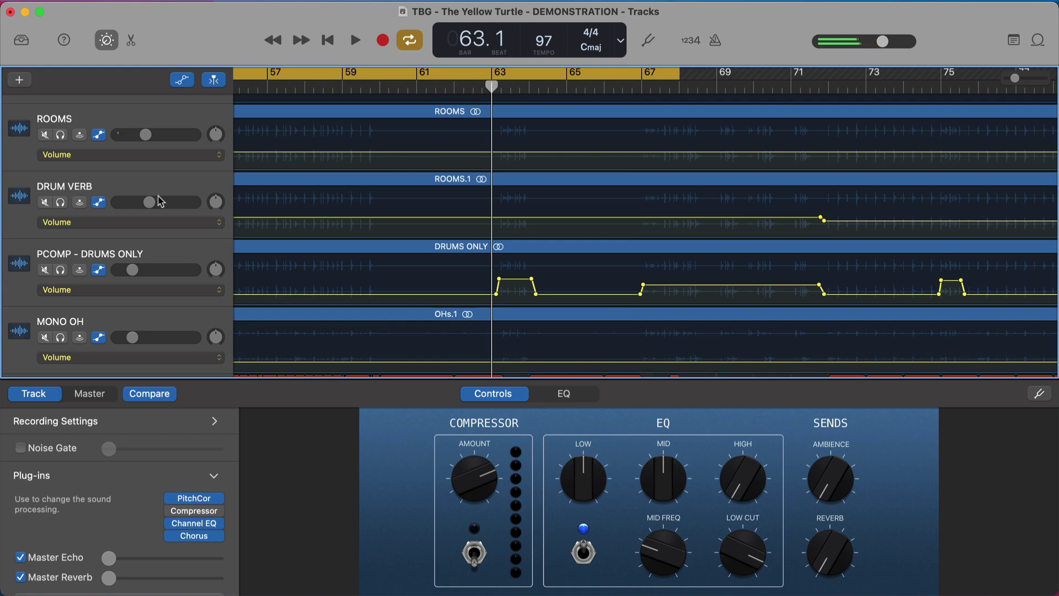
Step: Turn off the cycle range and play PCOMP - DRUMS ONLY's volume automation around bar 63, soloing the track briefly
key("c")
left_click(62, 270)
key("space")
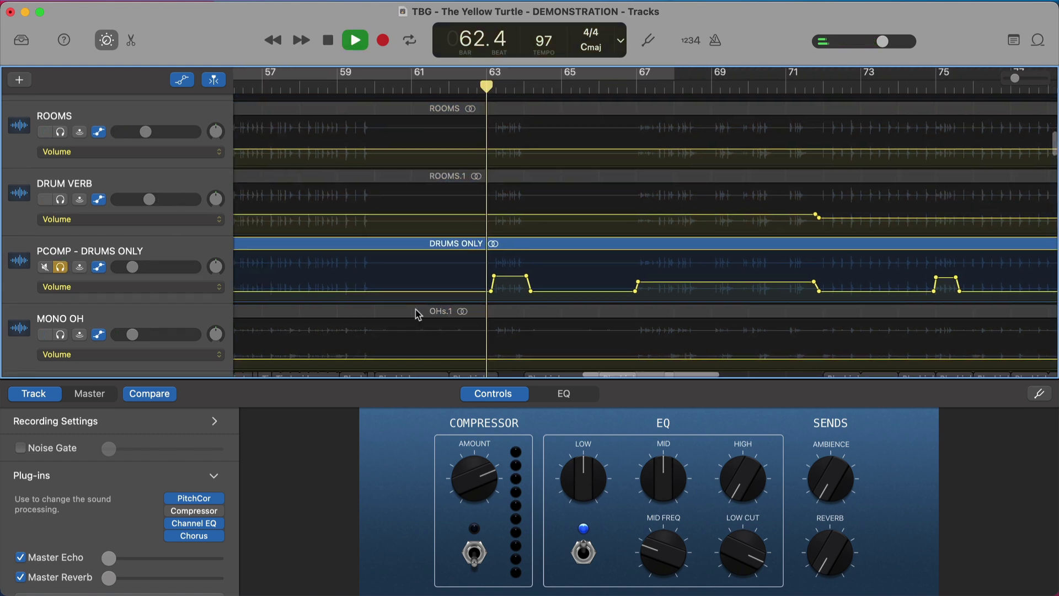
left_click(64, 266)
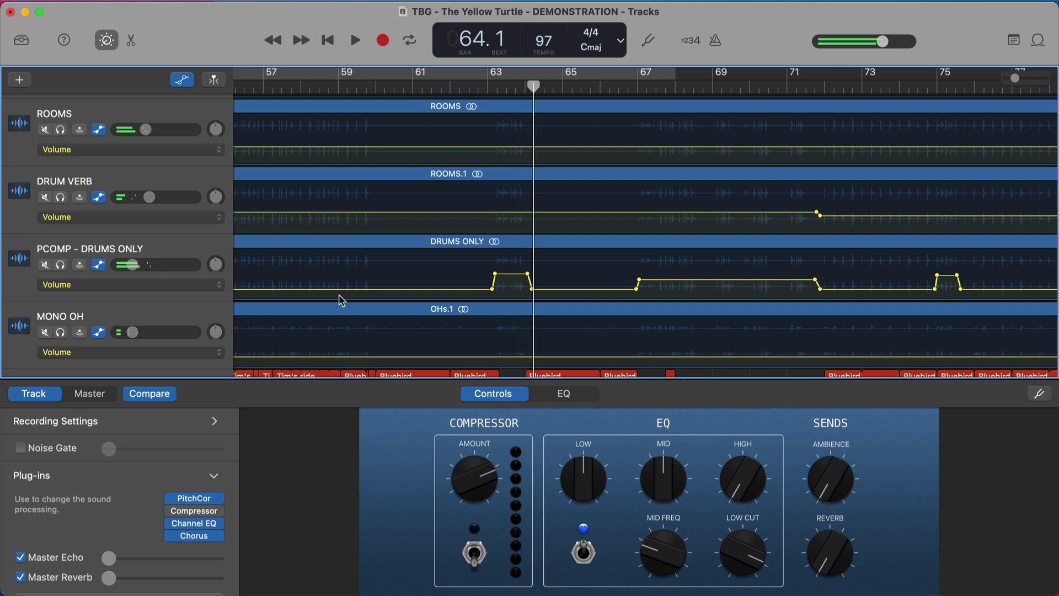
Step: Examine the volume automation on the drum tracks back across the whole song
key("super+Left")
key("super+Left")
key("super+Left")
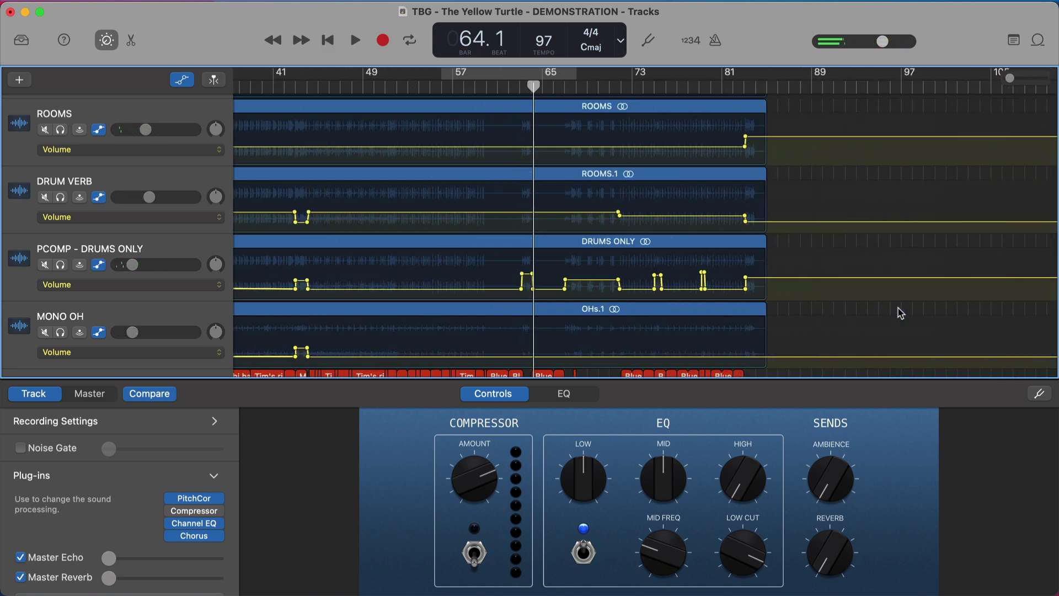
scroll(418, 237, "left", 2)
scroll(255, 218, "left", 5)
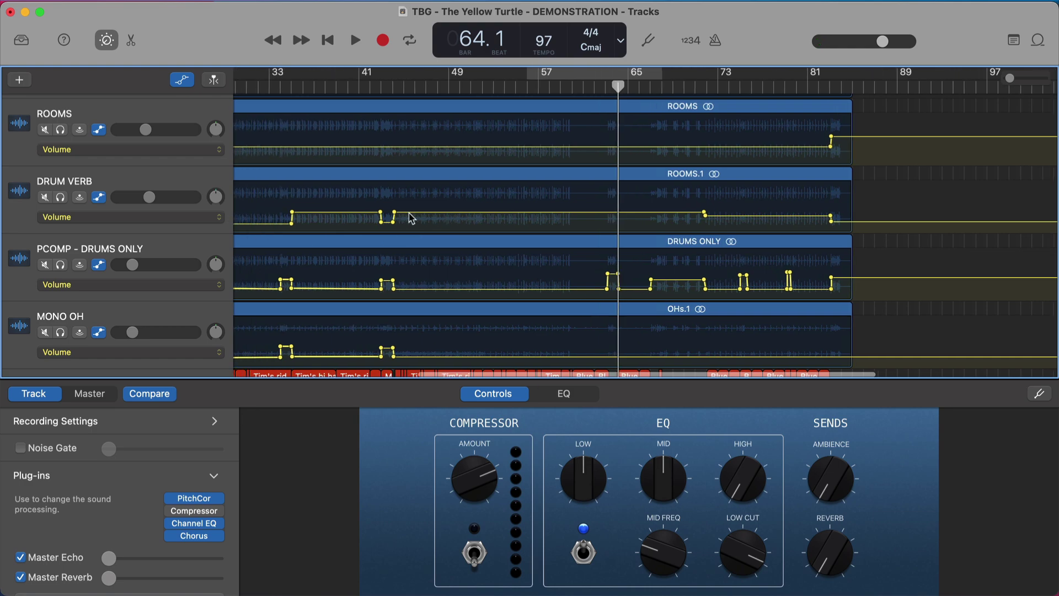
scroll(276, 224, "right", 2)
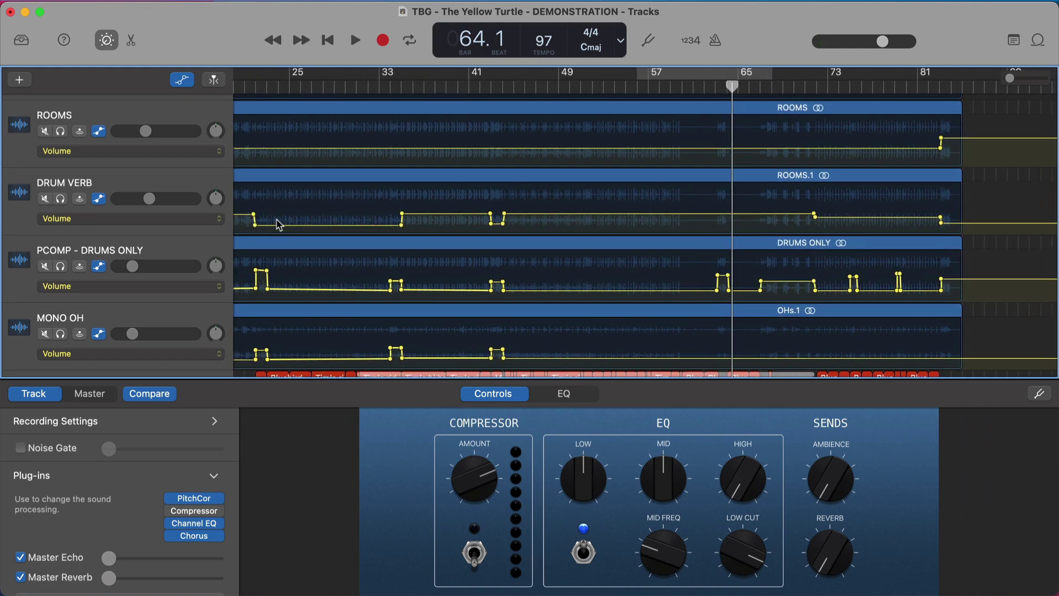
key("super+Left")
key("super+Left")
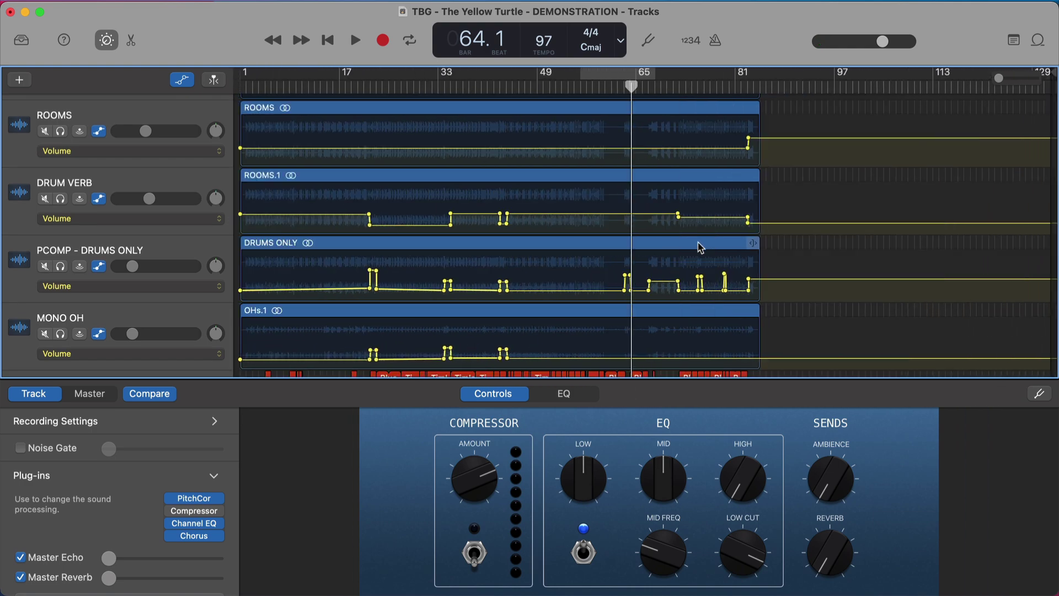
Step: Hide the track automation and turn the cycle range starting at bar 56 back on
scroll(700, 247, "up", 5)
key("a")
scroll(700, 248, "down", 15)
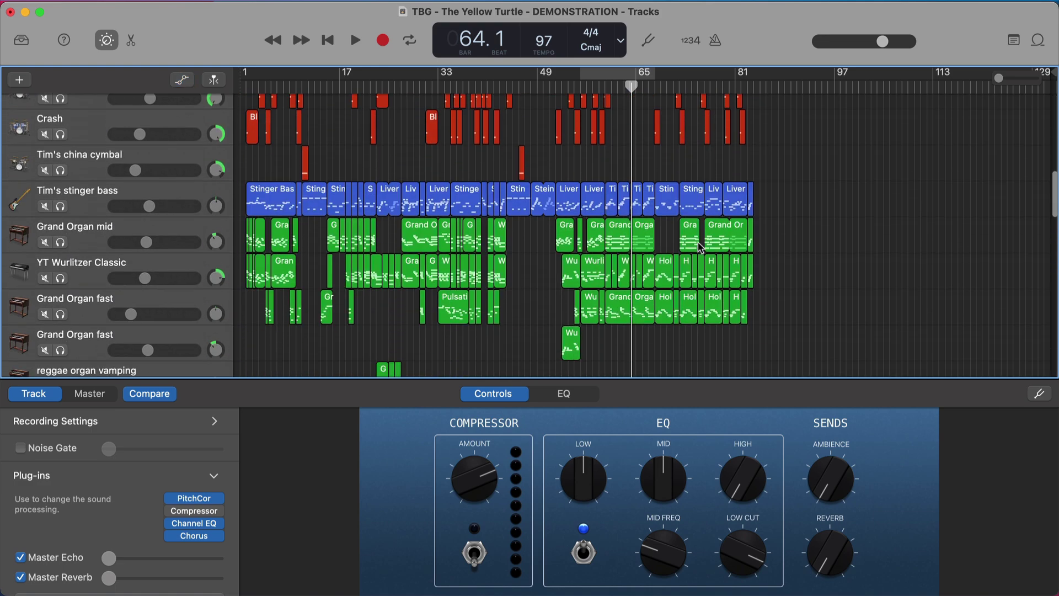
scroll(699, 247, "down", 12)
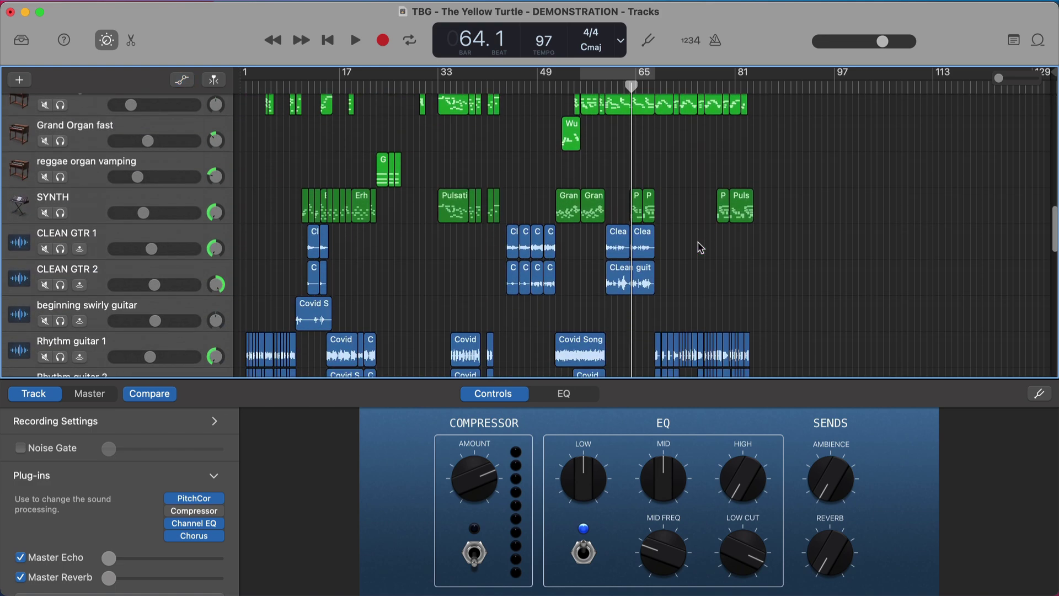
key("c")
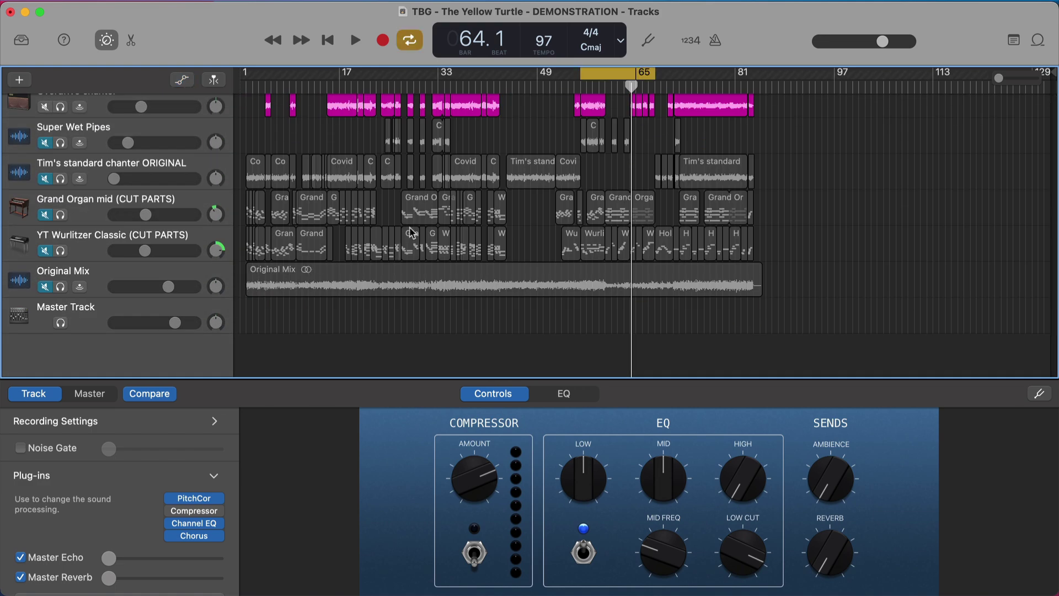
Step: Play the cycle range and compare Original Mix with the current mix by repeatedly soloing and unsoloing the Original Mix track
left_click(61, 287)
key("space")
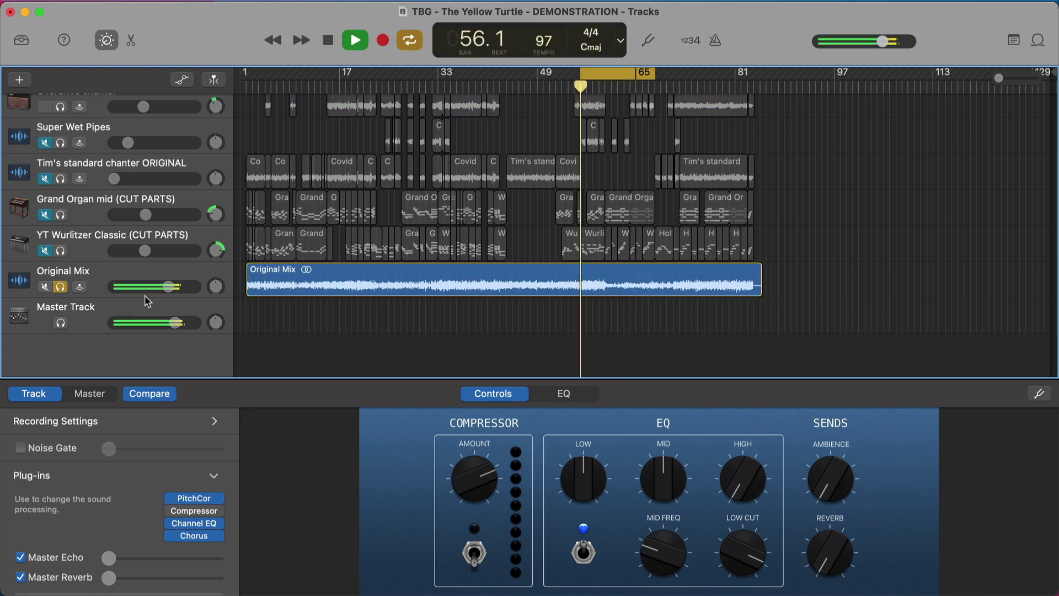
left_click(61, 287)
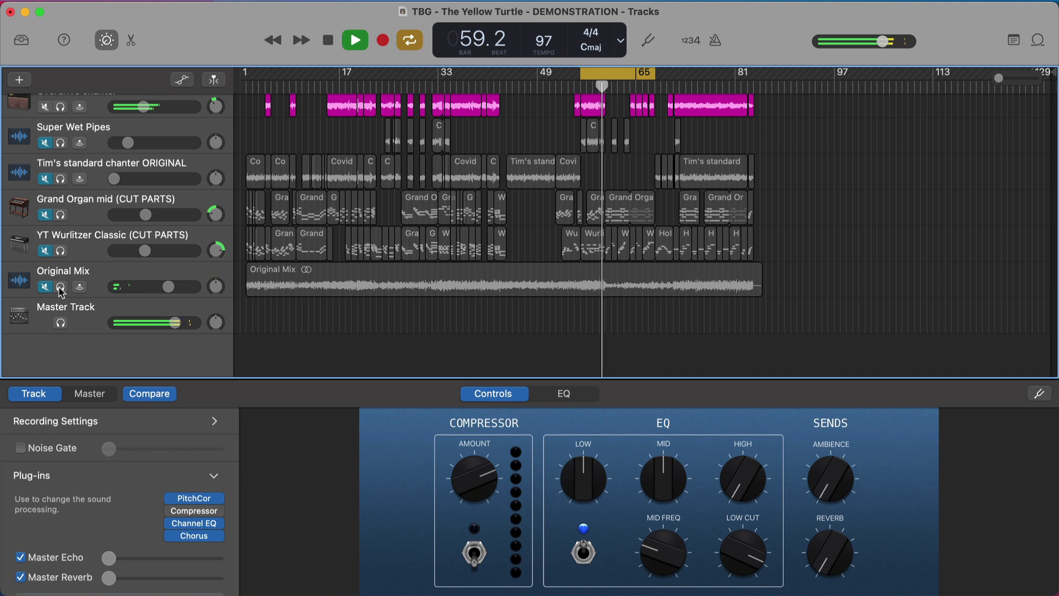
left_click(62, 287)
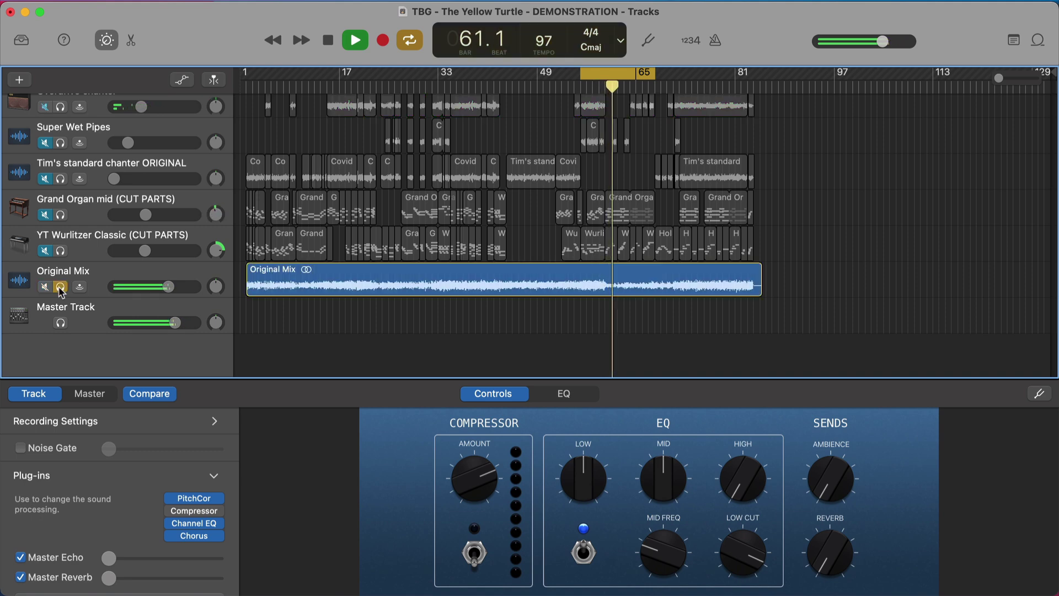
left_click(61, 287)
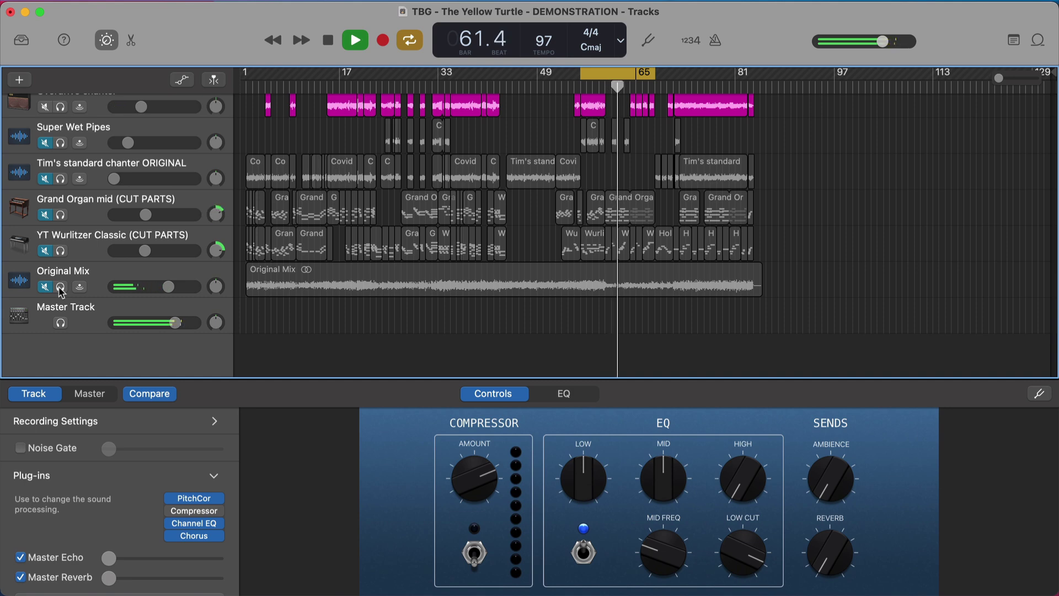
left_click(61, 287)
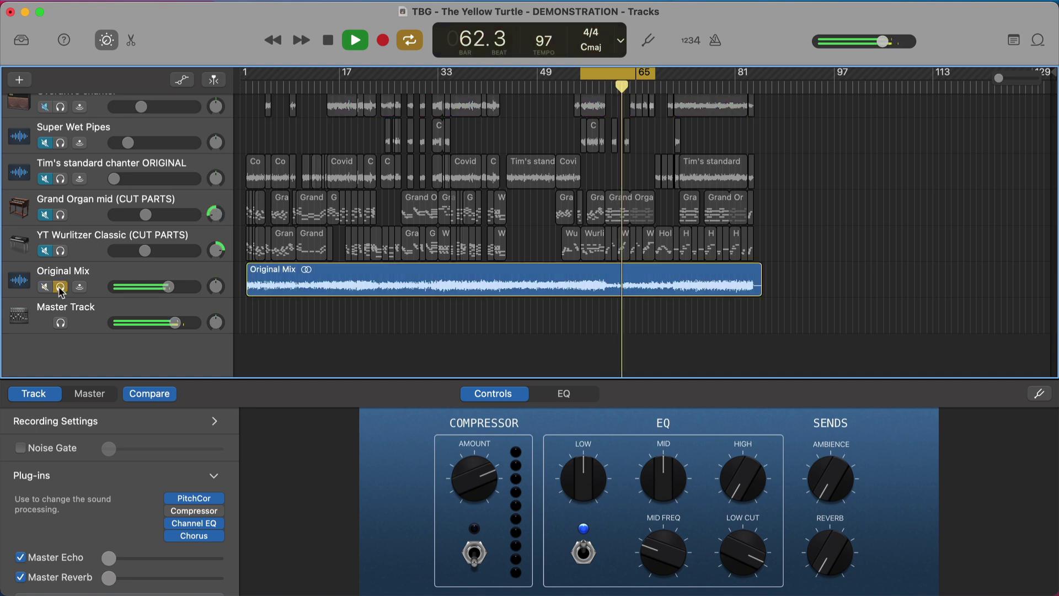
left_click(61, 288)
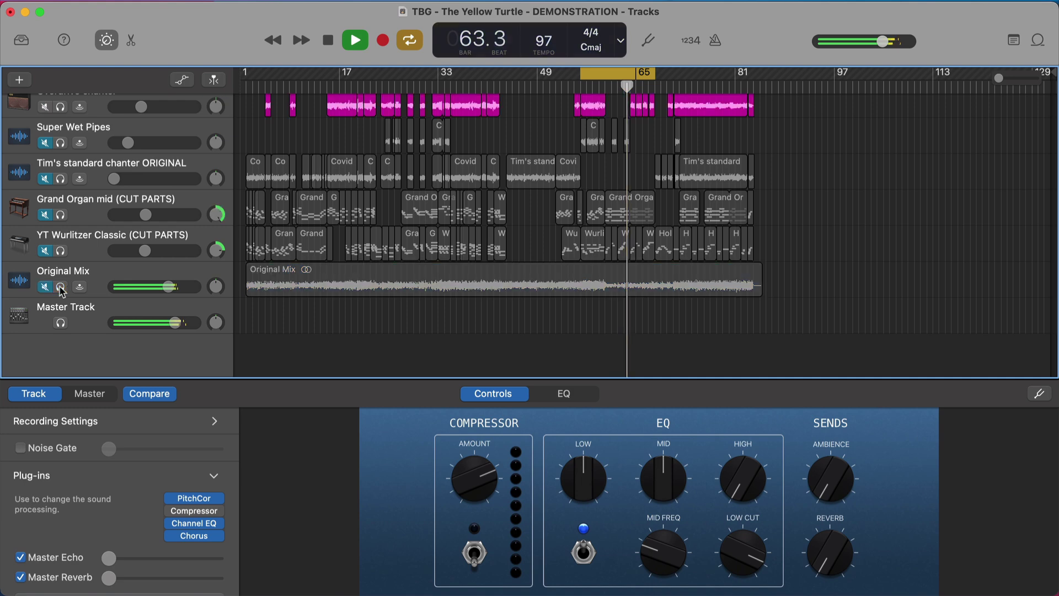
Step: Turn off the cycle range and let playback continue past bar 68, alternating between the soloed Original Mix and the current mix
scroll(358, 276, "up", 6)
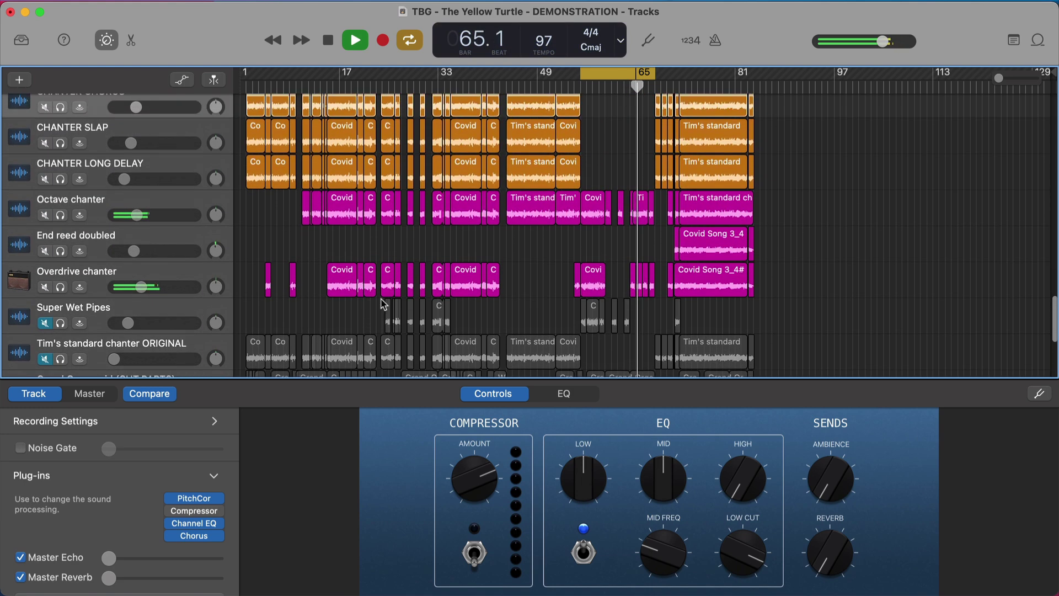
scroll(524, 302, "up", 5)
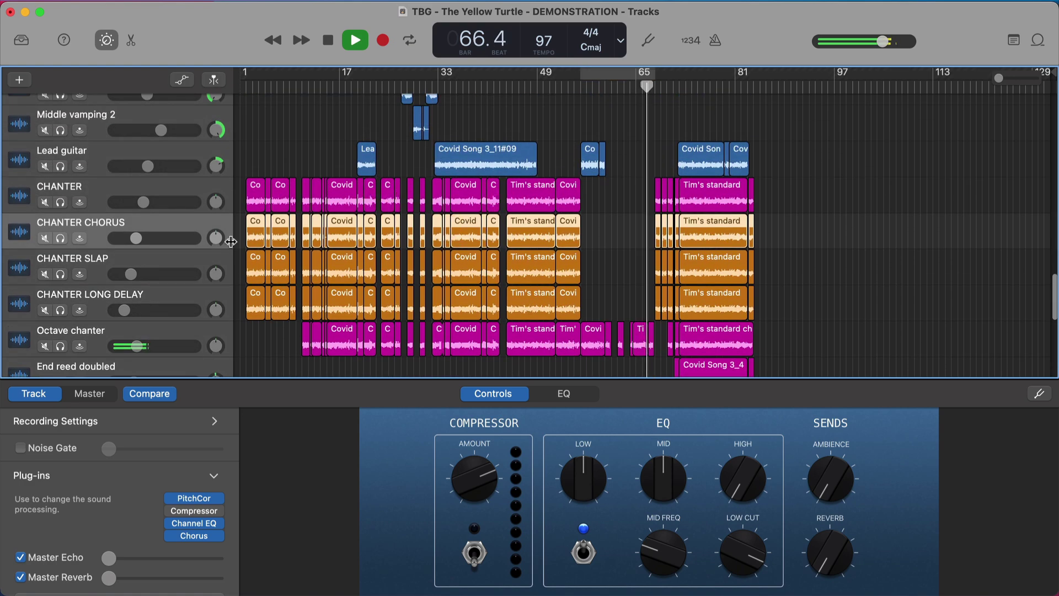
scroll(232, 246, "down", 10)
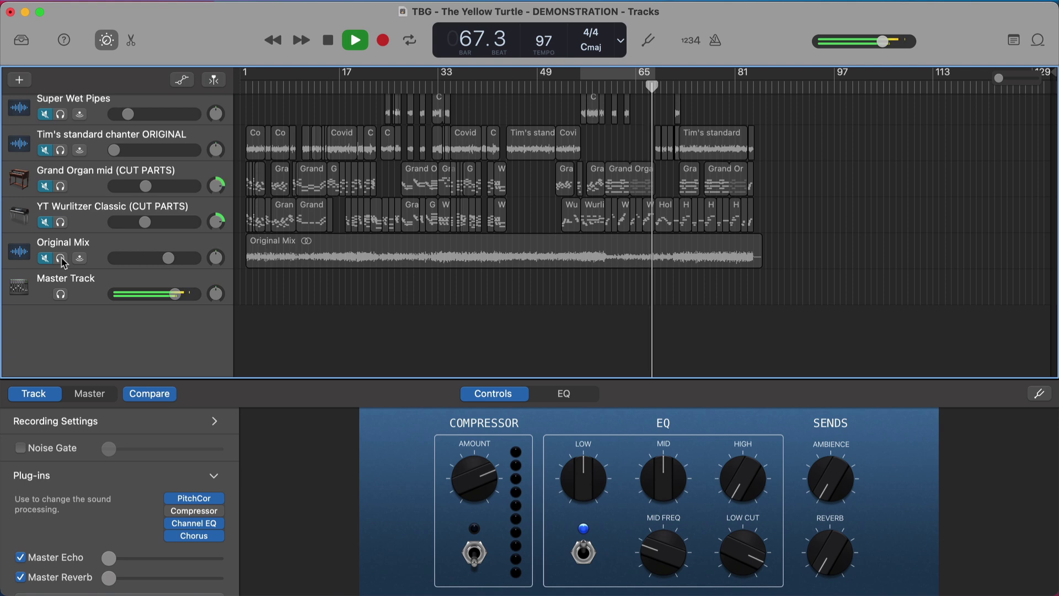
left_click(61, 259)
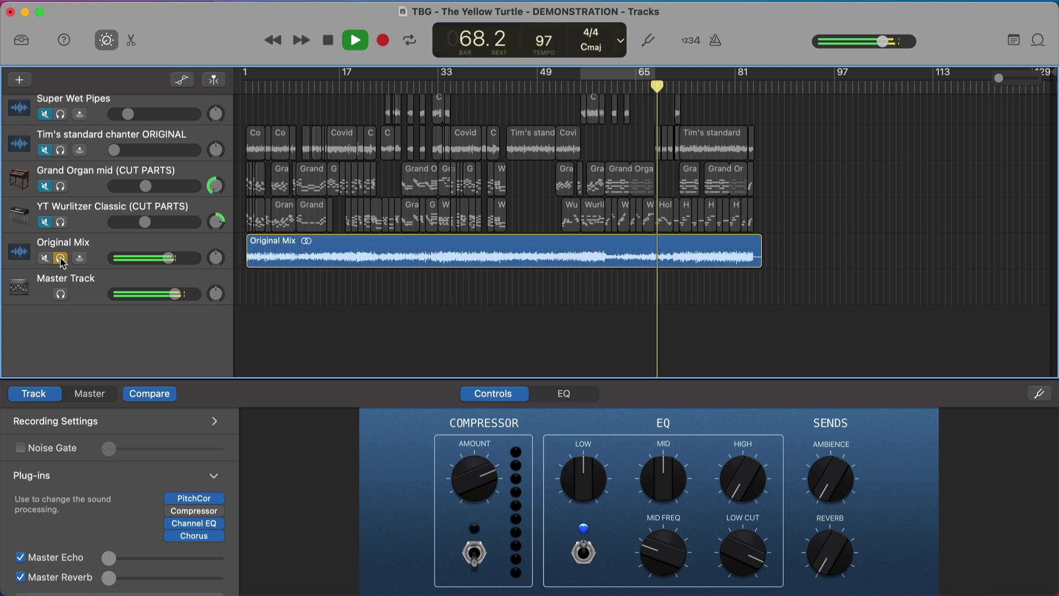
left_click(61, 259)
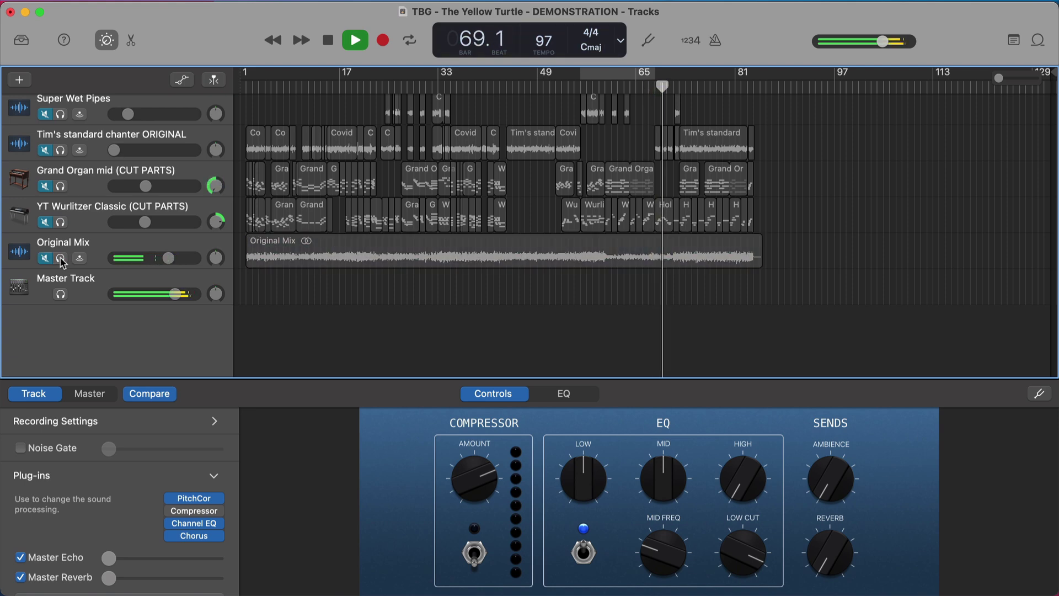
left_click(60, 259)
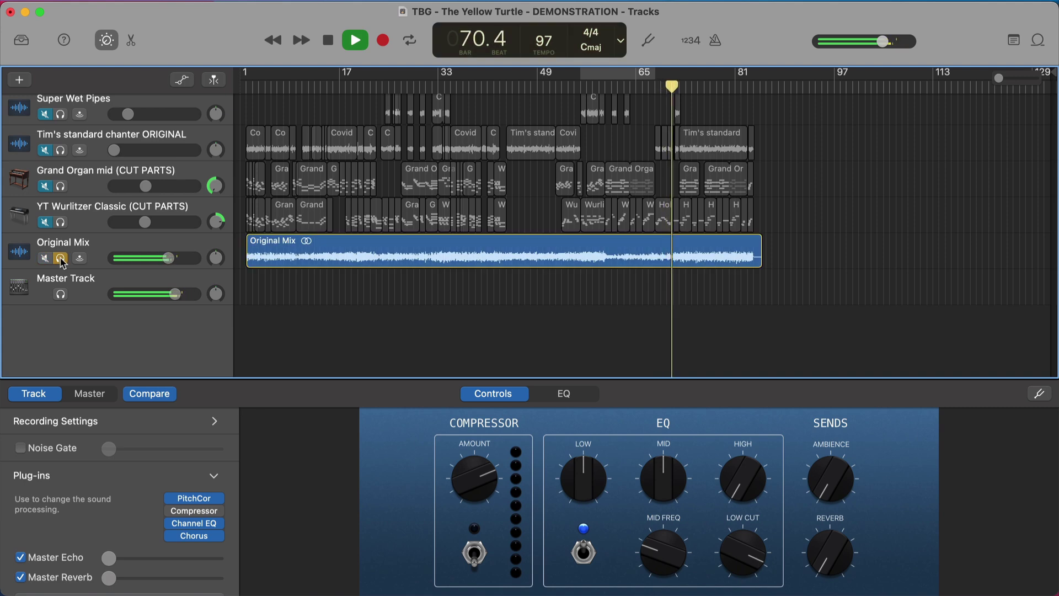
left_click(61, 258)
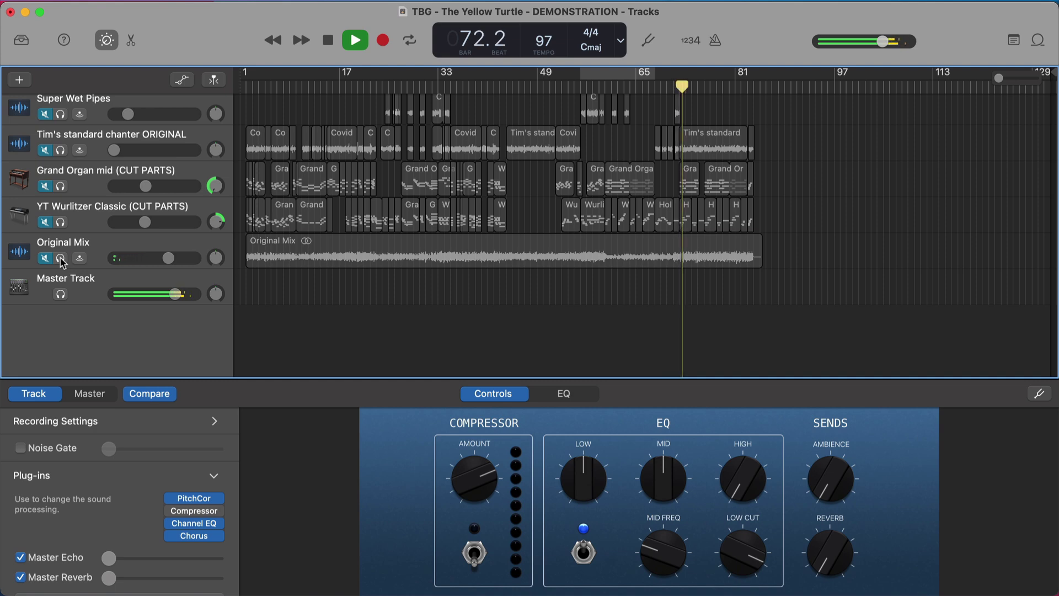
left_click(61, 259)
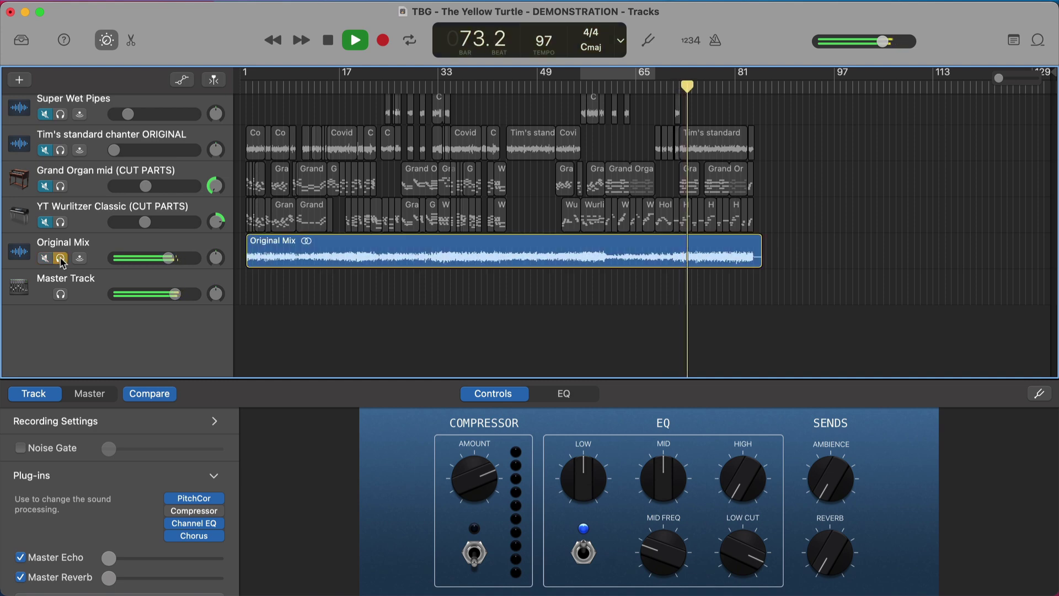
left_click(61, 259)
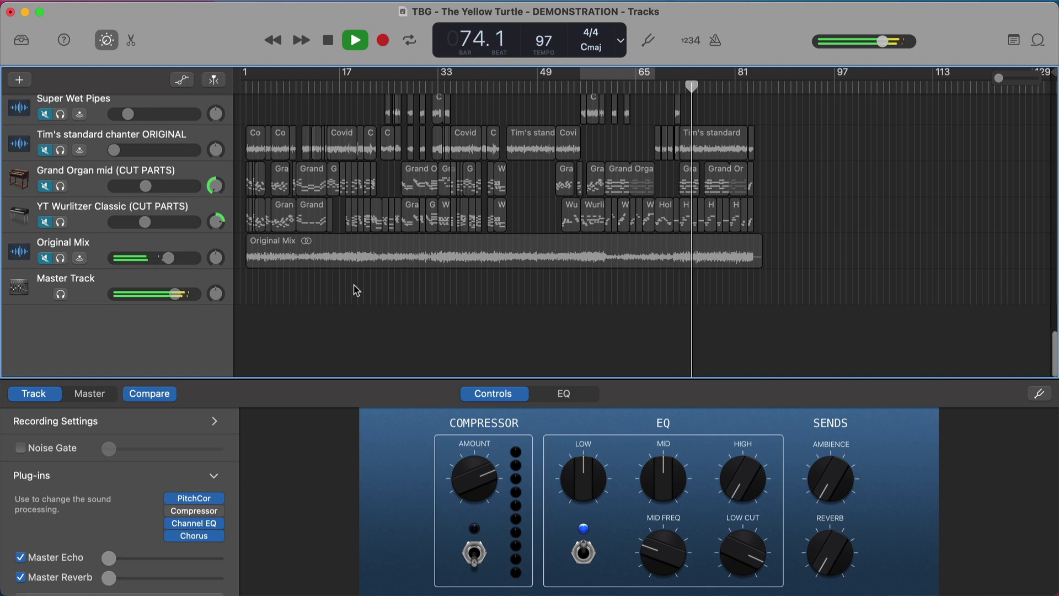
Step: Hide the Smart Controls, keep switching Original Mix's solo on and off against the chanter section, and stop playback at bar 81
scroll(355, 290, "up", 3)
key("b")
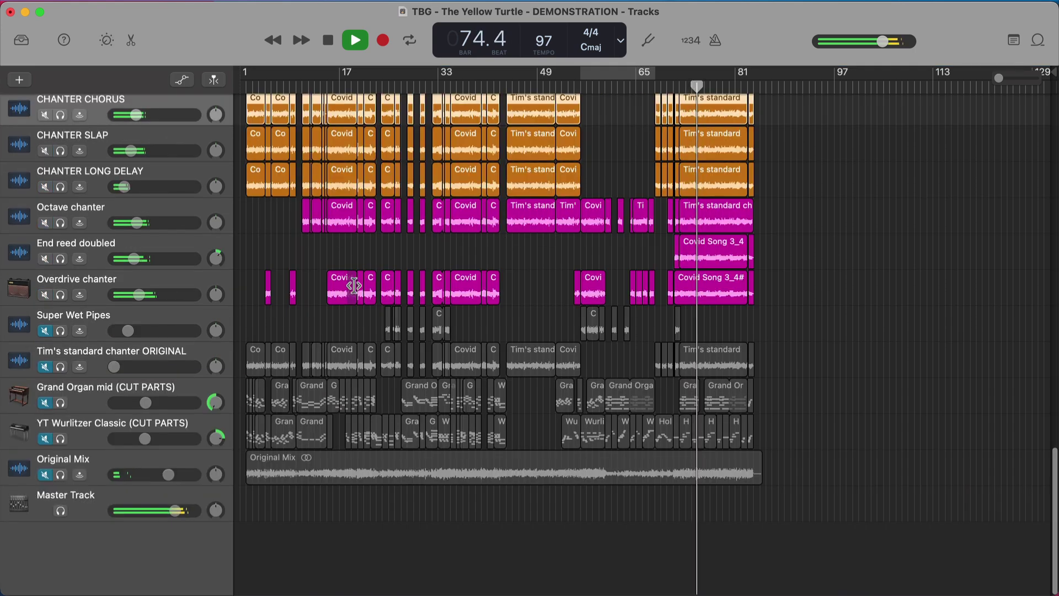
left_click(60, 475)
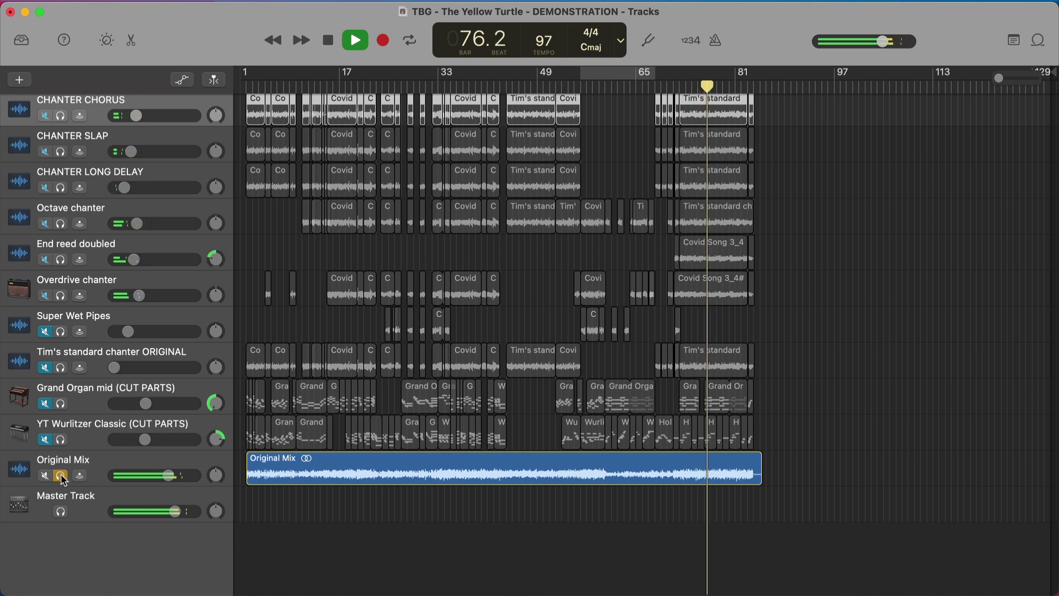
left_click(61, 476)
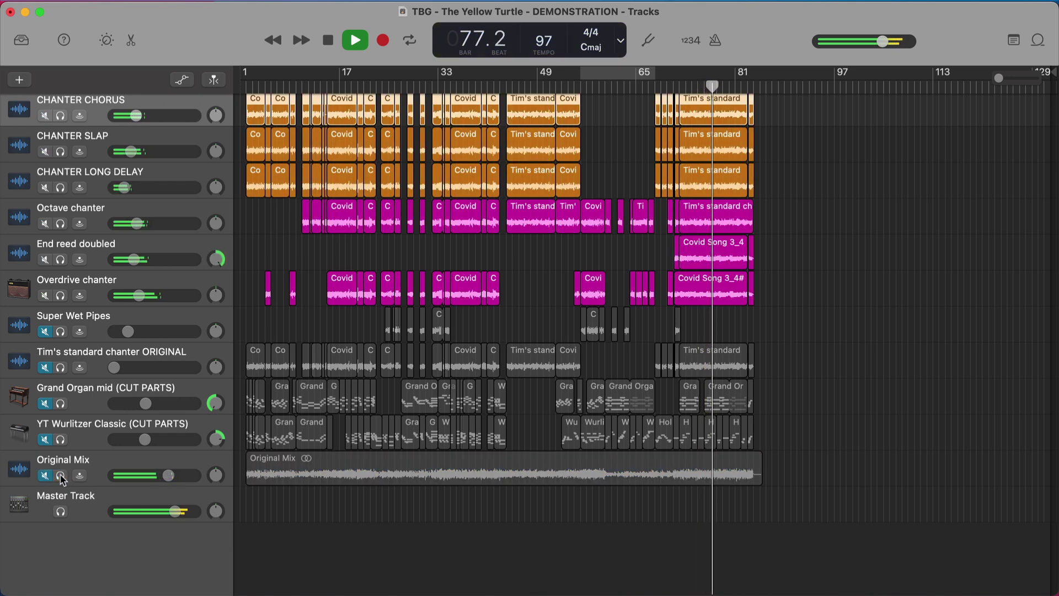
left_click(61, 475)
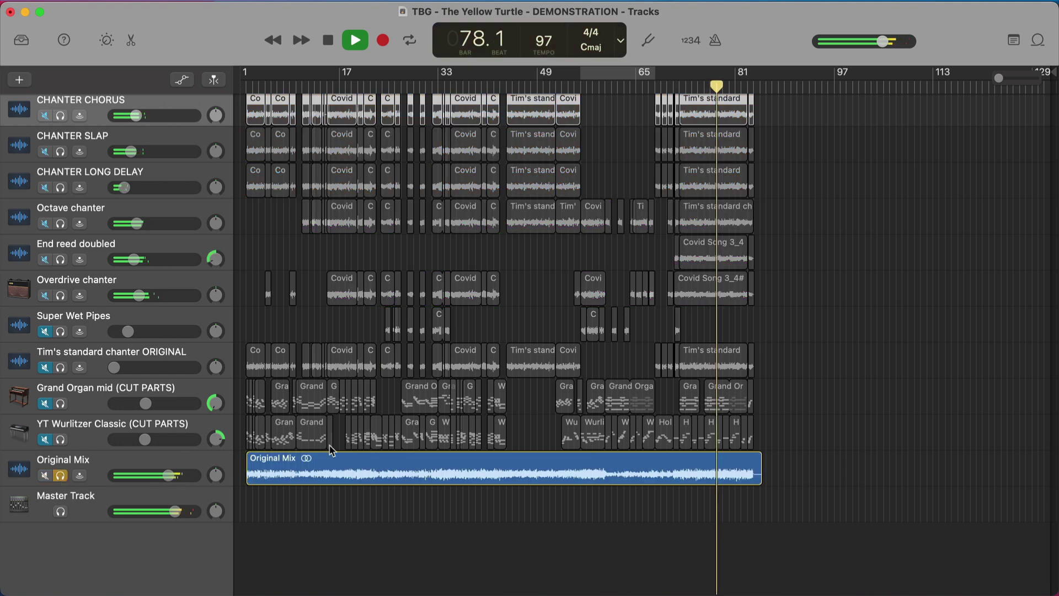
scroll(62, 480, "up", 2)
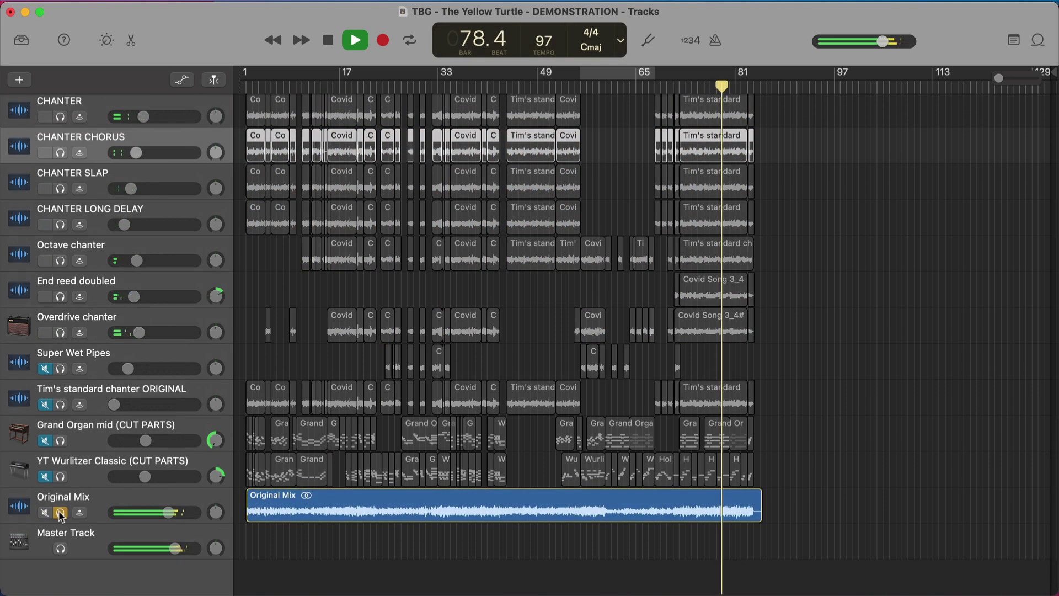
left_click(61, 512)
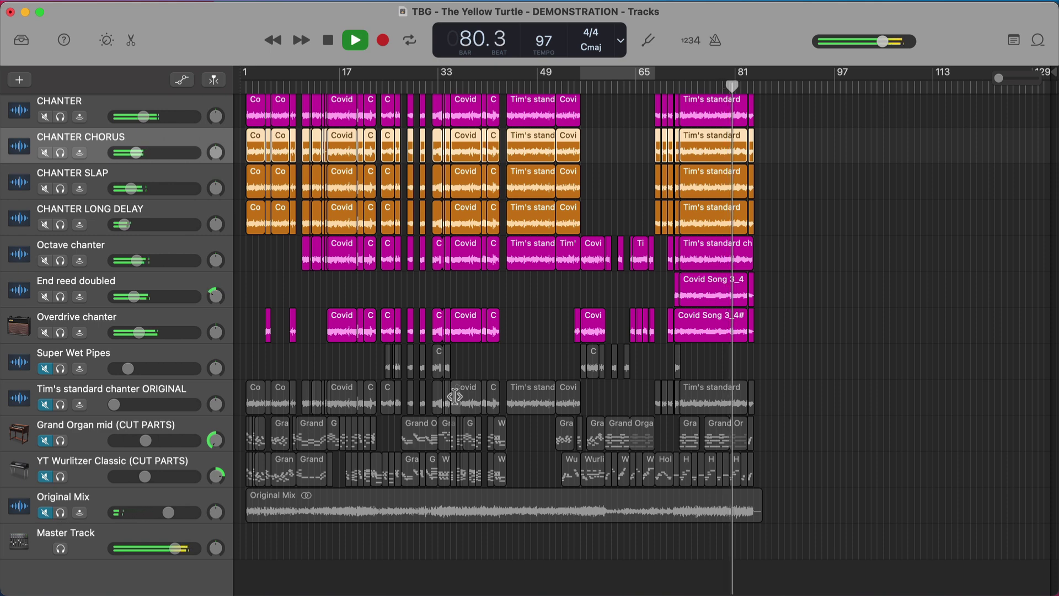
scroll(442, 408, "up", 2)
key("space")
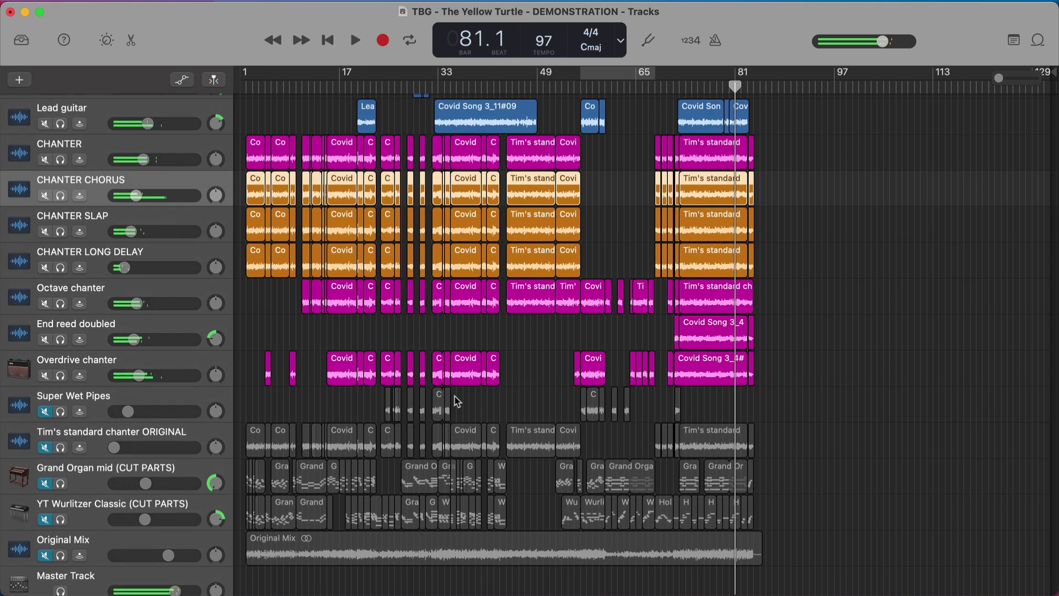
scroll(457, 401, "down", 2)
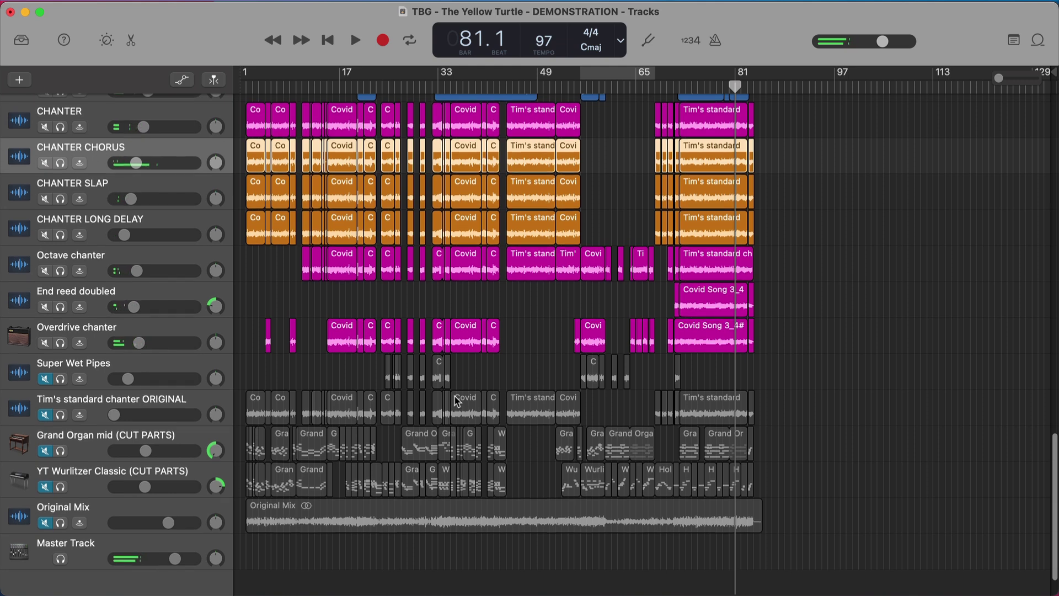